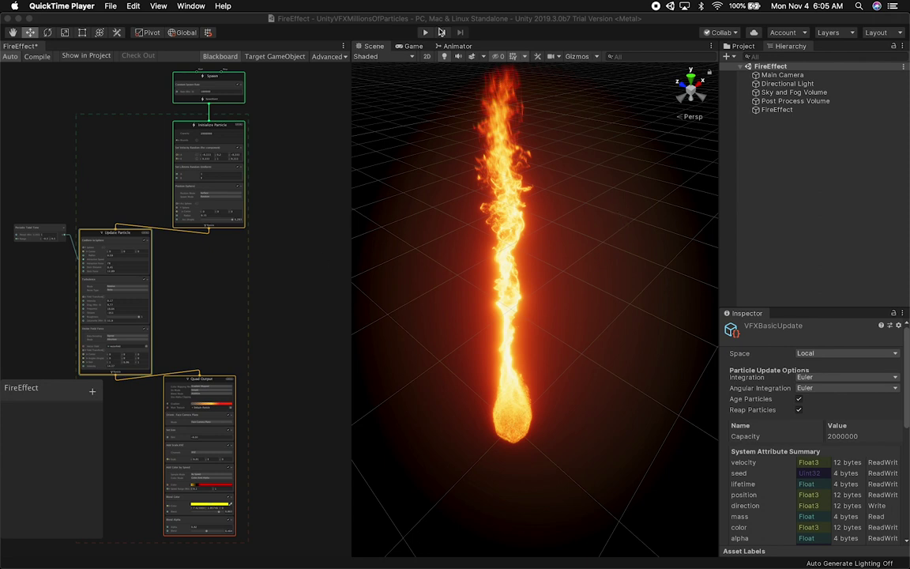
Step: Open the SunEffect graph from the VisualEffects folder of the project assets
left_click(792, 212)
left_click_drag(612, 215, 581, 238, "alt")
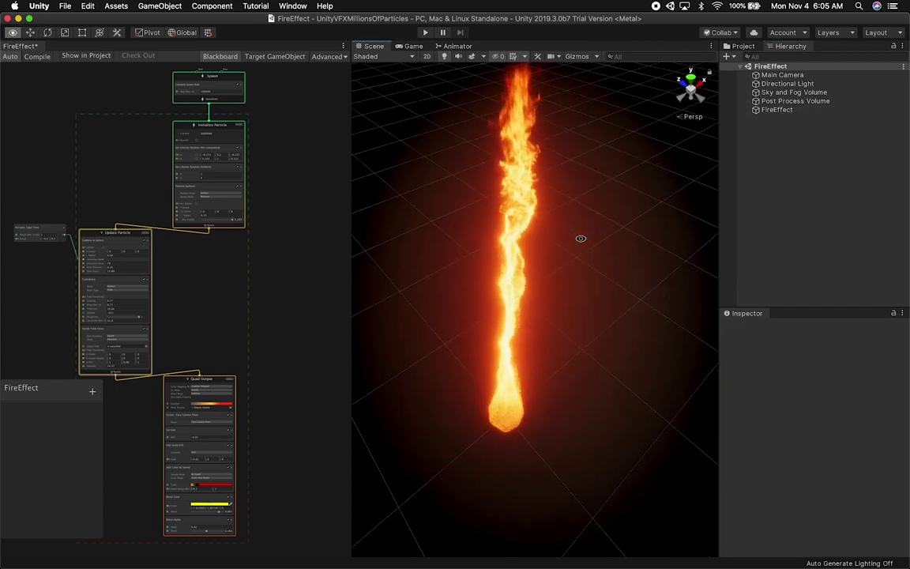
left_click_drag(582, 200, 577, 240, "alt")
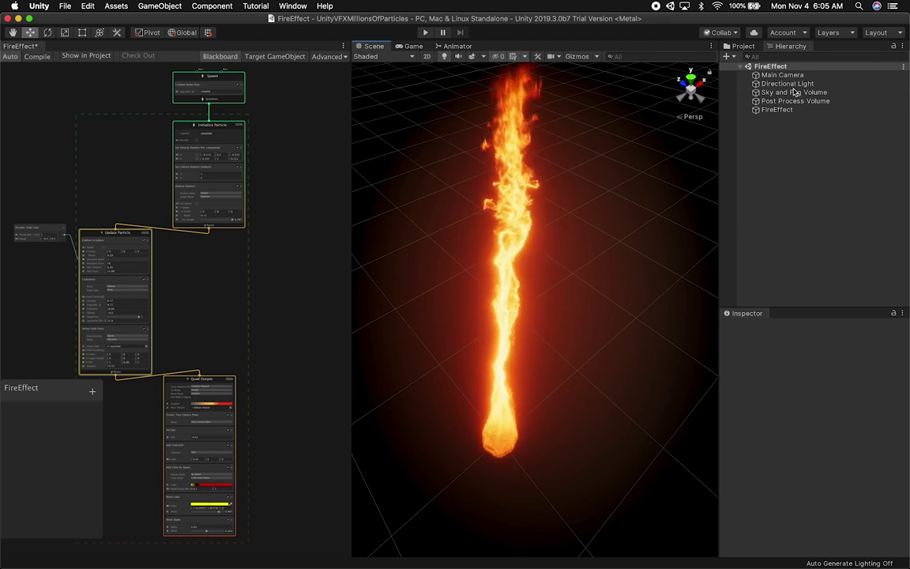
left_click(746, 47)
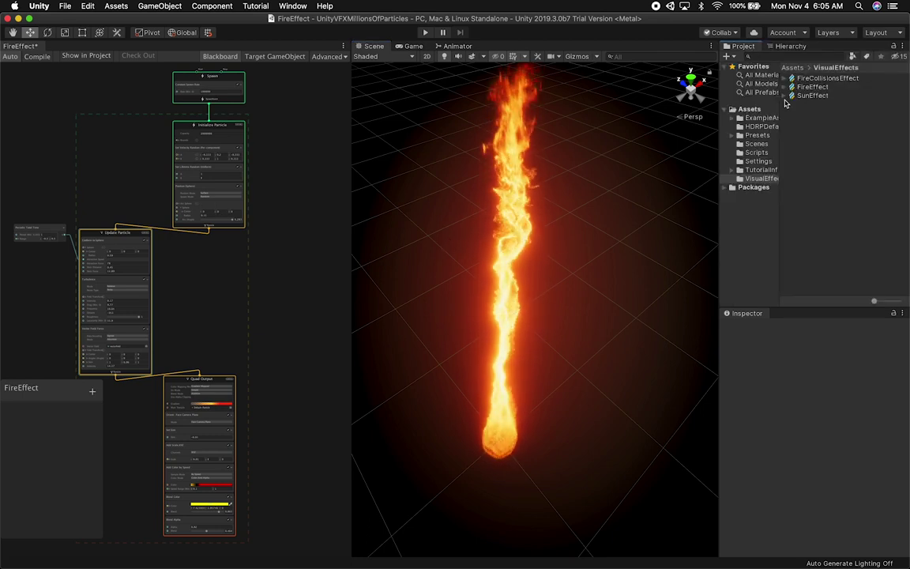
left_click(806, 95)
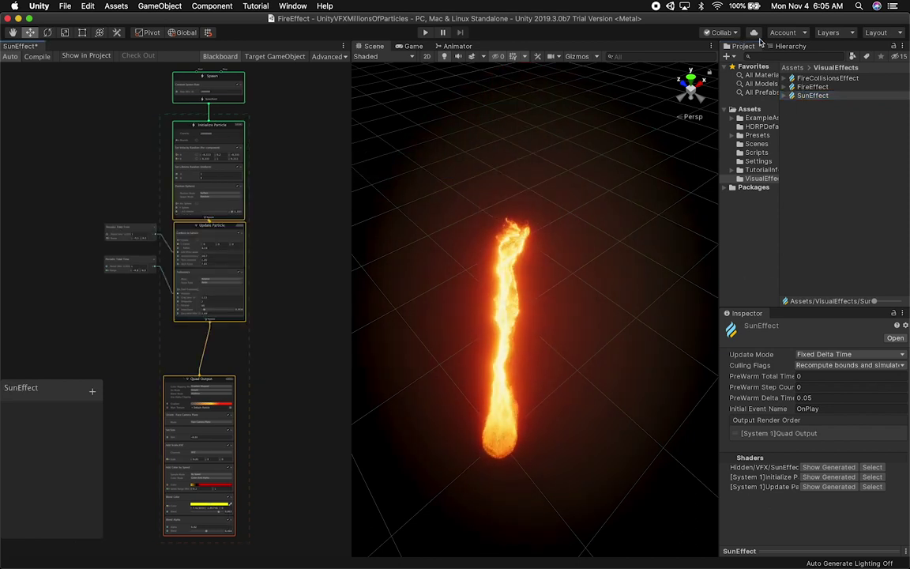
Step: Open the SunEffect scene, followed by the FireCollisionsEffect scene, from the Scenes folder and view each effect
left_click(757, 144)
double_click(813, 95)
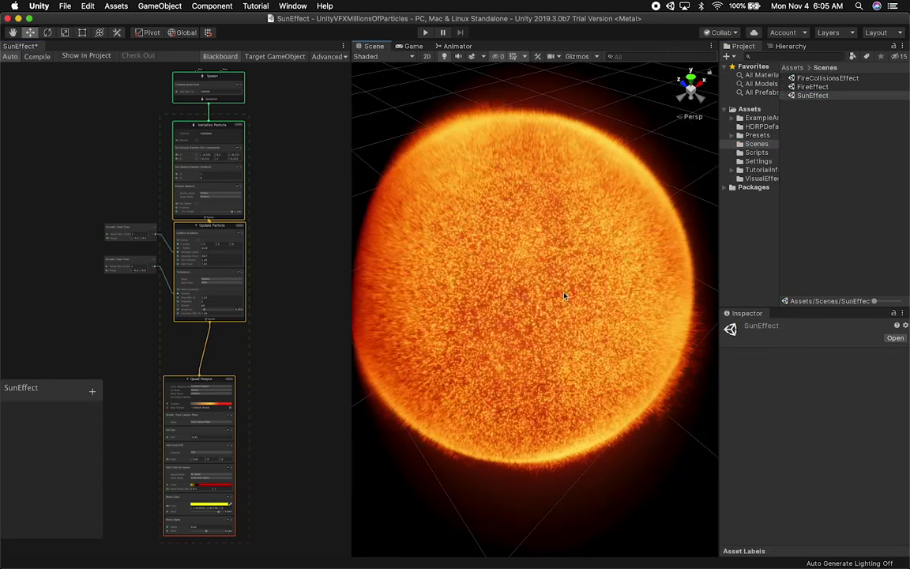
left_click_drag(576, 261, 576, 296, "alt")
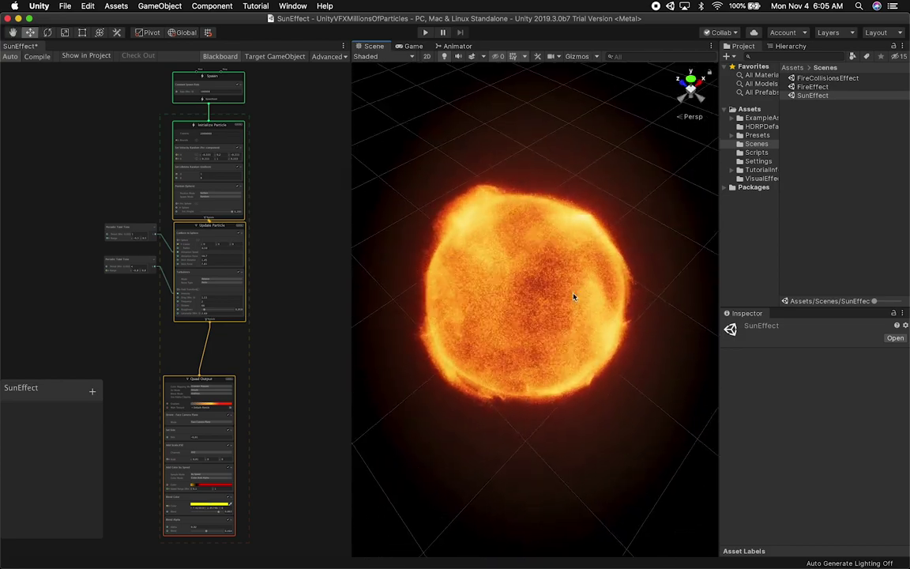
double_click(812, 79)
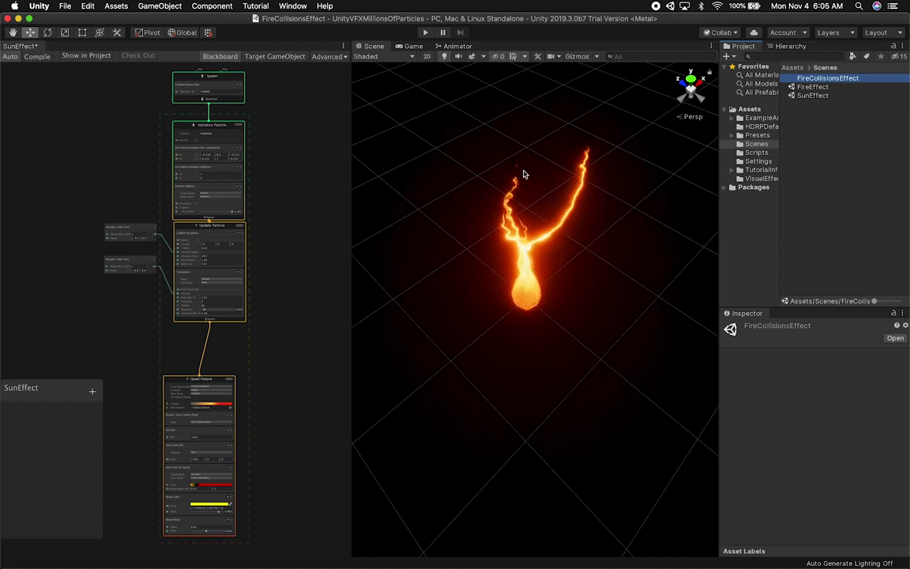
middle_click_drag(567, 149, 539, 210)
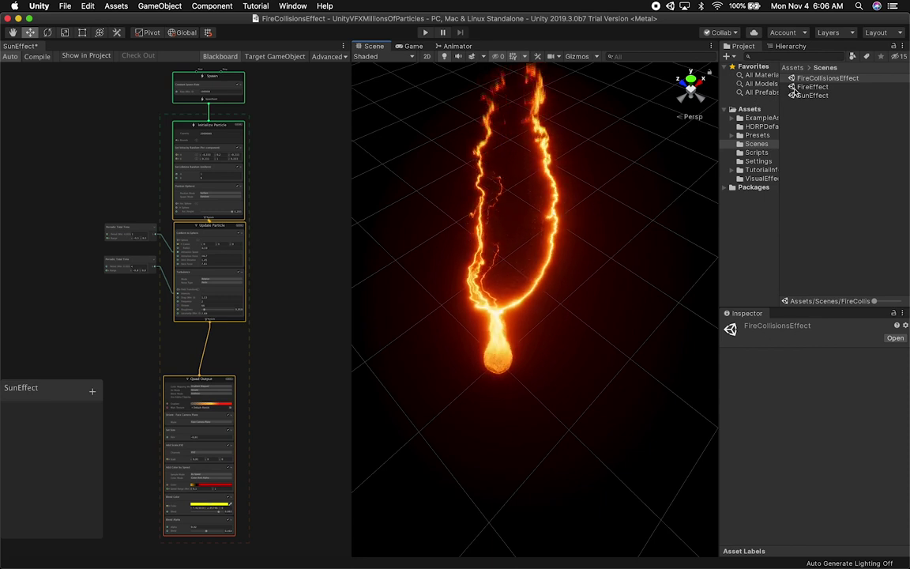
Step: Open the FireEffect scene and preview the flame through the game camera before returning to the scene view
double_click(795, 88)
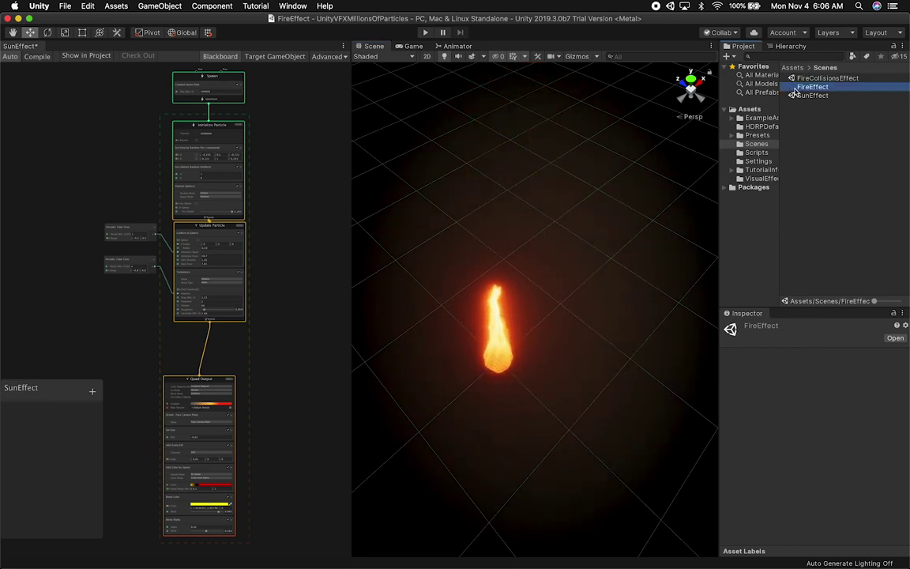
middle_click_drag(590, 181, 586, 275)
scroll(496, 290, "up", 3)
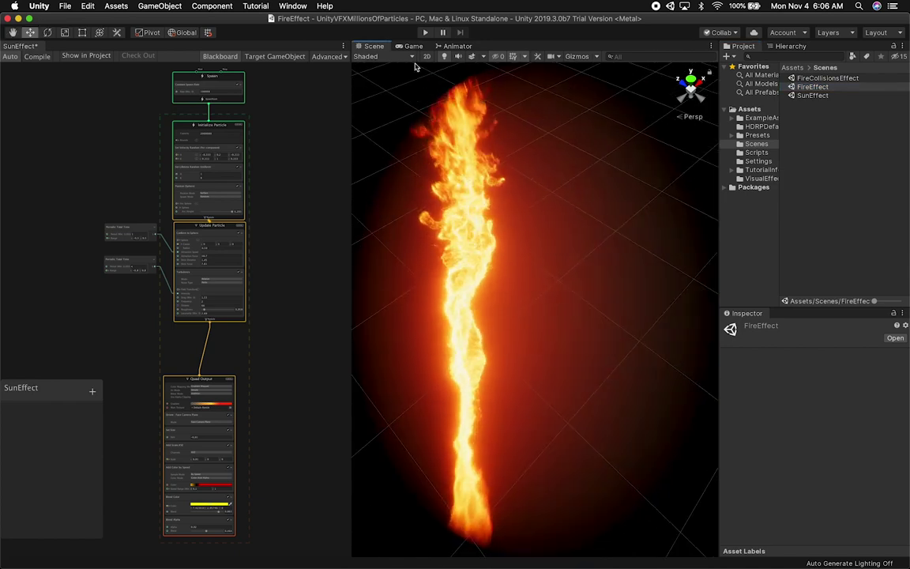
left_click(408, 46)
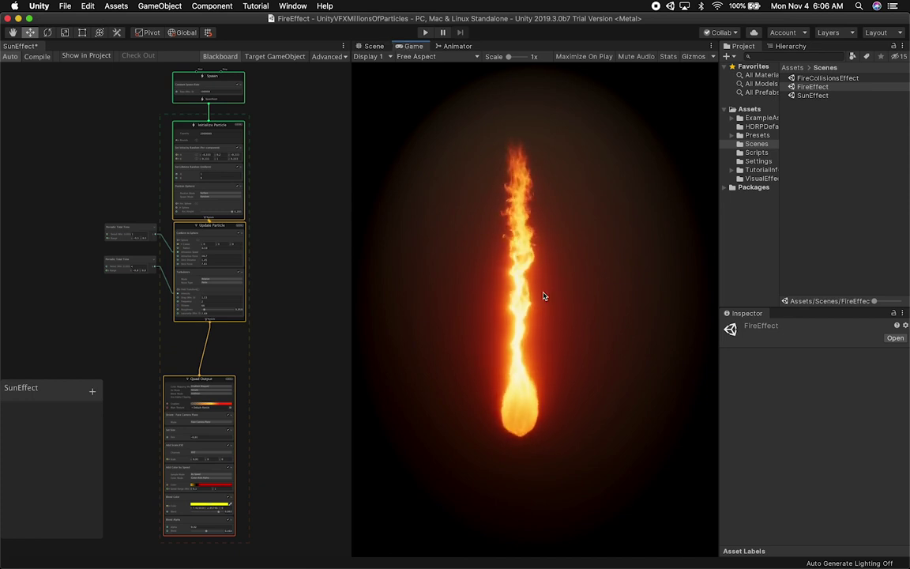
left_click(372, 46)
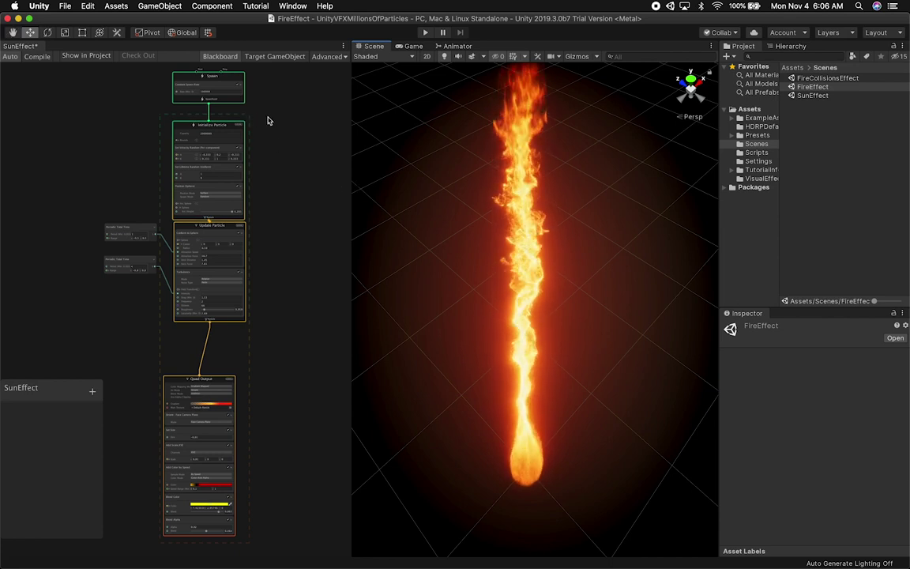
Step: Examine the Spawn and Initialize Particle contexts of the SunEffect graph, expanding the Bounds center and size
scroll(283, 219, "up", 5)
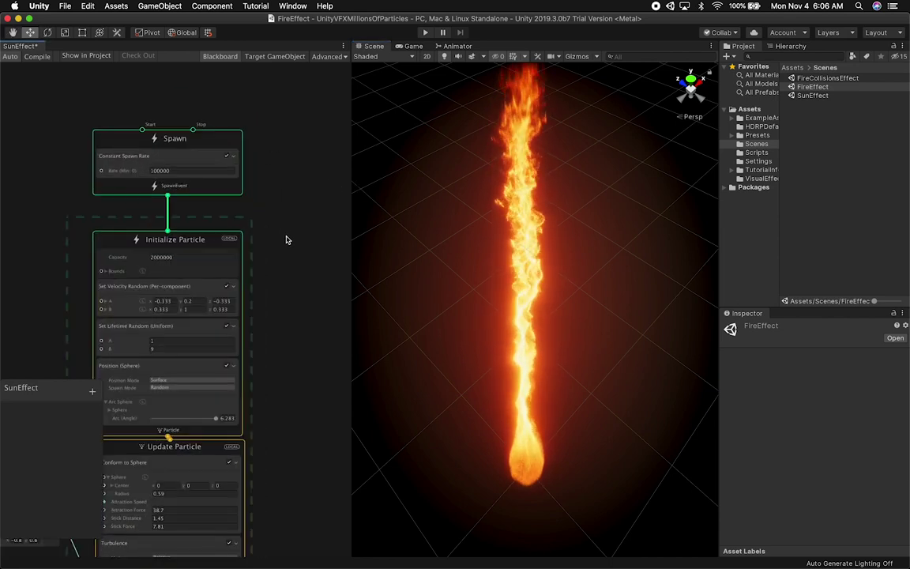
scroll(287, 240, "up", 3)
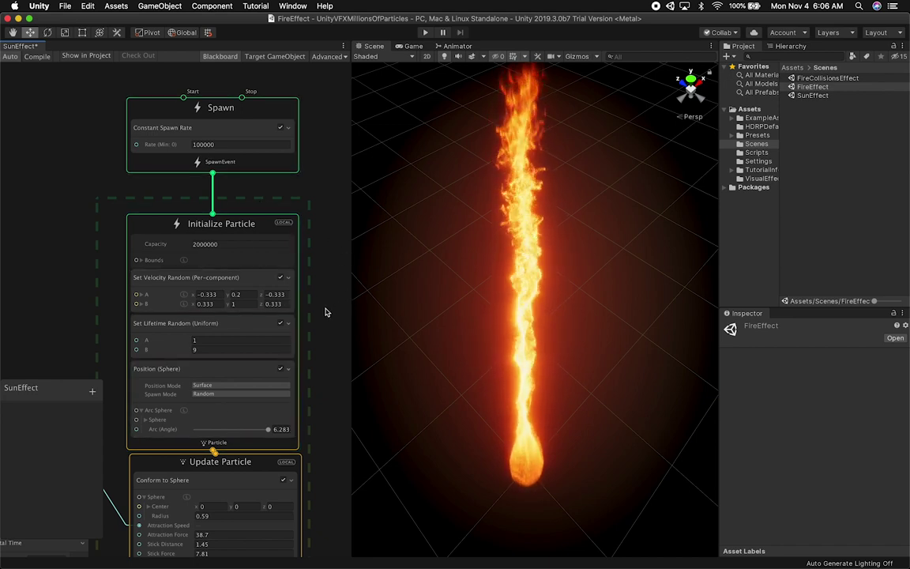
scroll(321, 244, "down", 3)
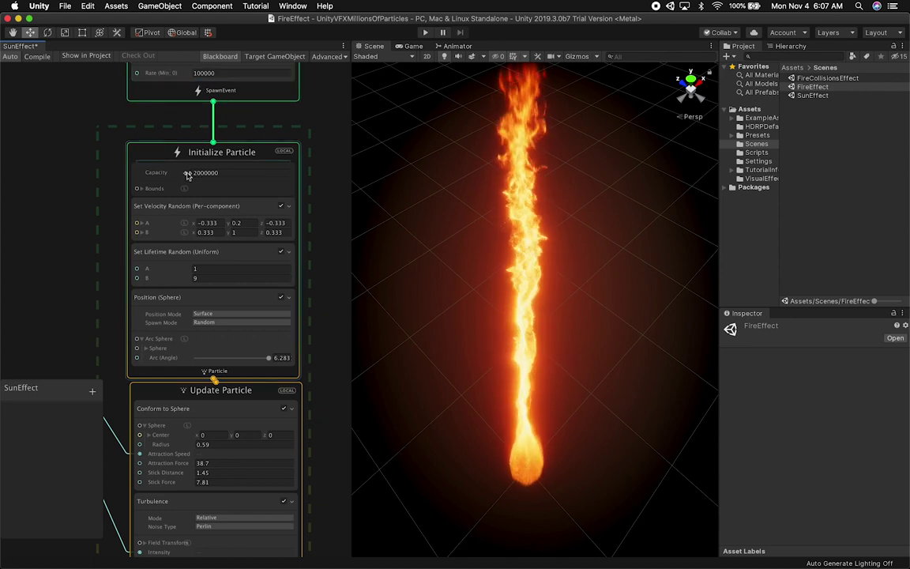
left_click(140, 189)
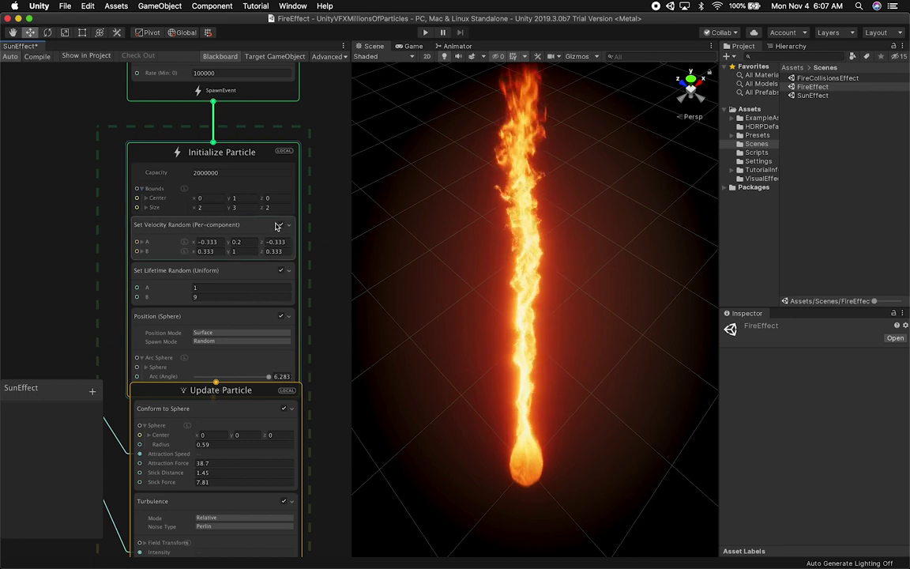
middle_click_drag(322, 223, 326, 134)
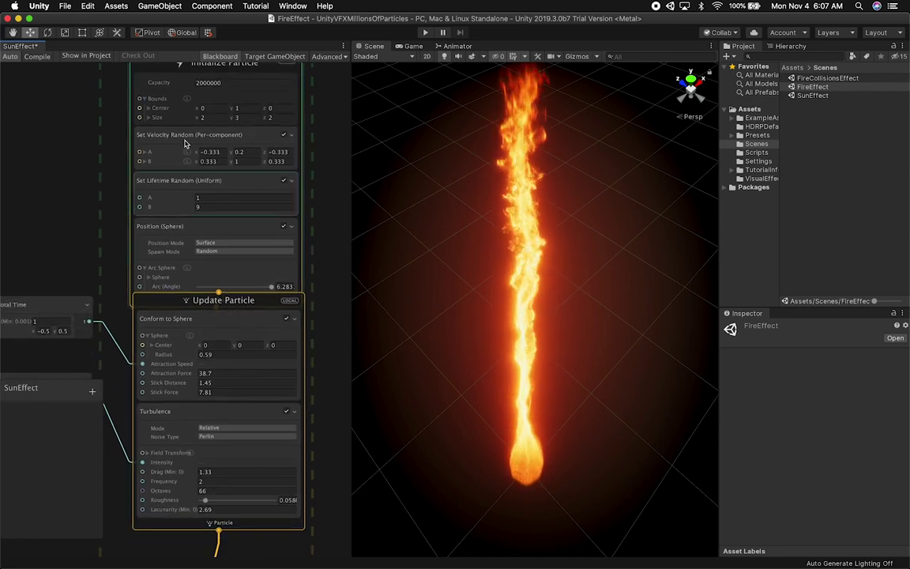
middle_click_drag(319, 227, 316, 258)
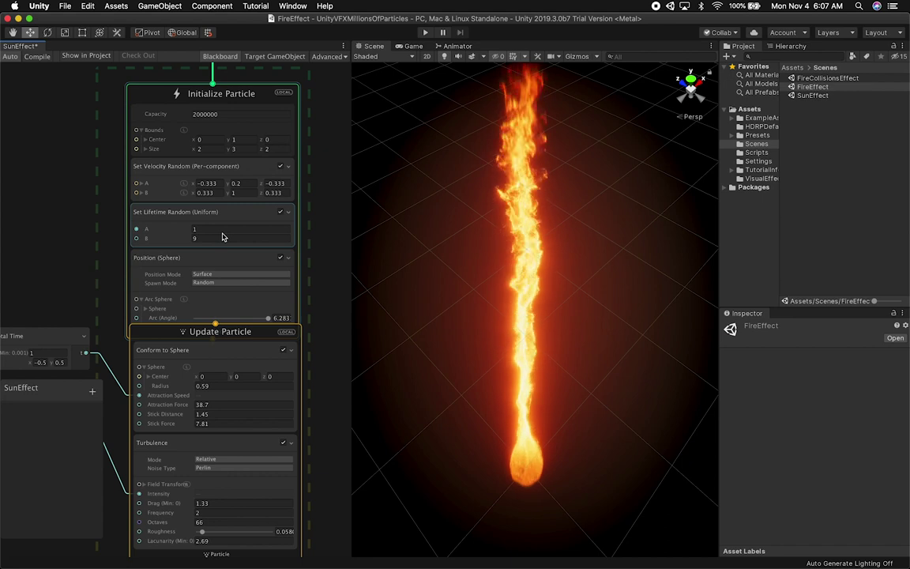
Step: Disable and re-enable the Set Velocity Random block in the SunEffect graph's Initialize Particle context
left_click(280, 171)
left_click(281, 168)
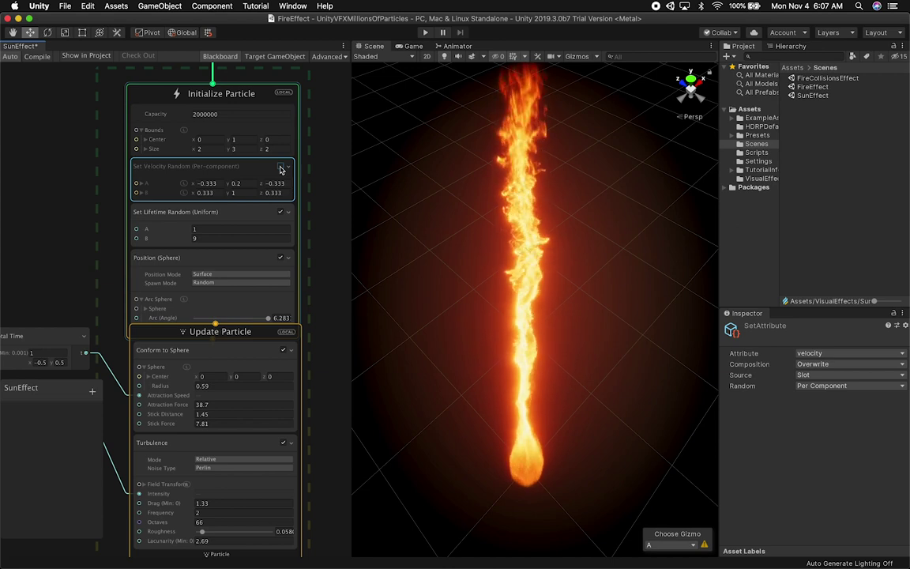
left_click(281, 167)
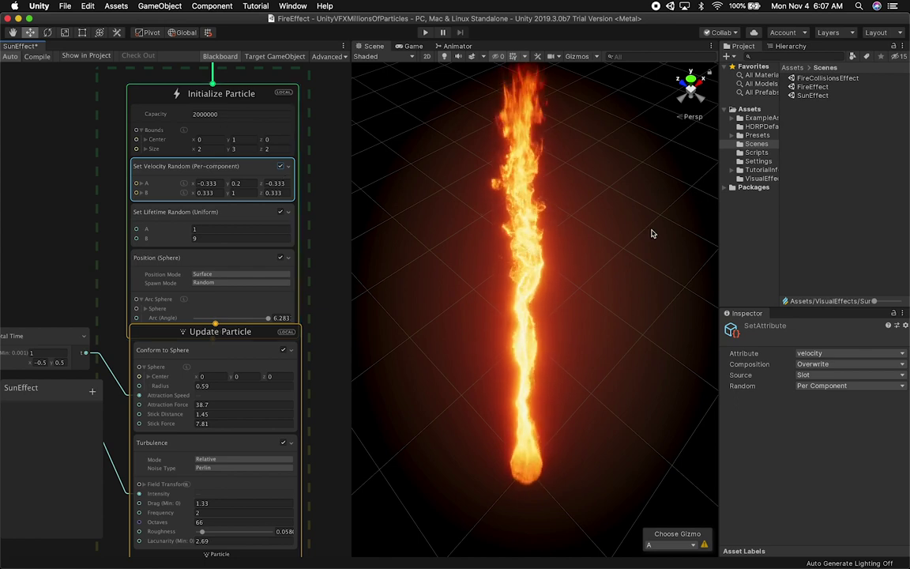
Step: Open the FireEffect graph from the asset template of the scene's FireEffect object and bring up its Initialize Particle context
left_click(779, 49)
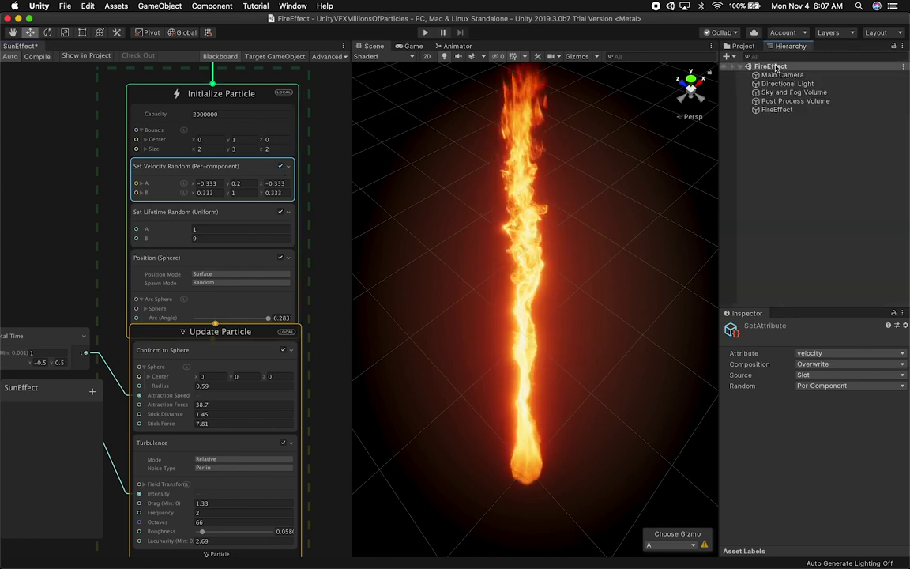
left_click(776, 110)
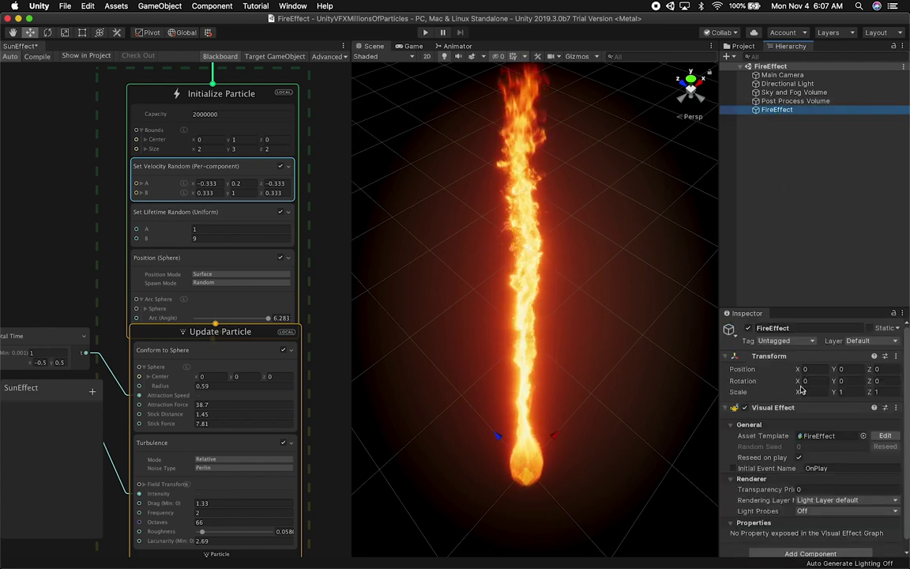
double_click(824, 440)
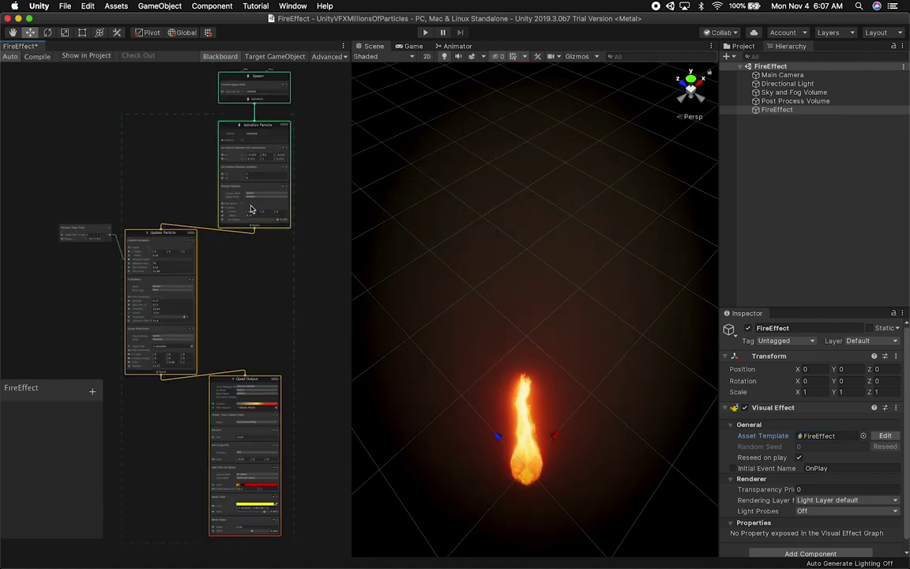
scroll(289, 237, "up", 10)
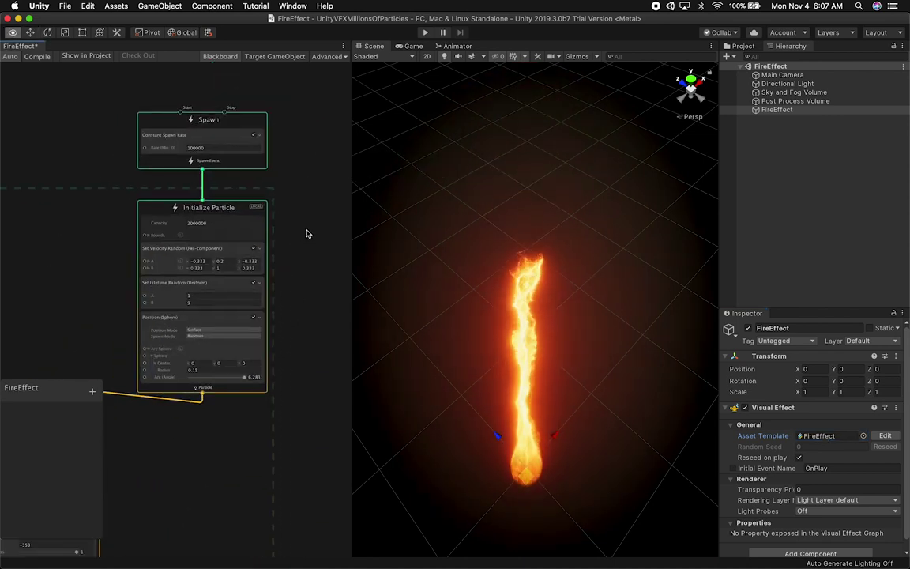
middle_click_drag(94, 146, 138, 135)
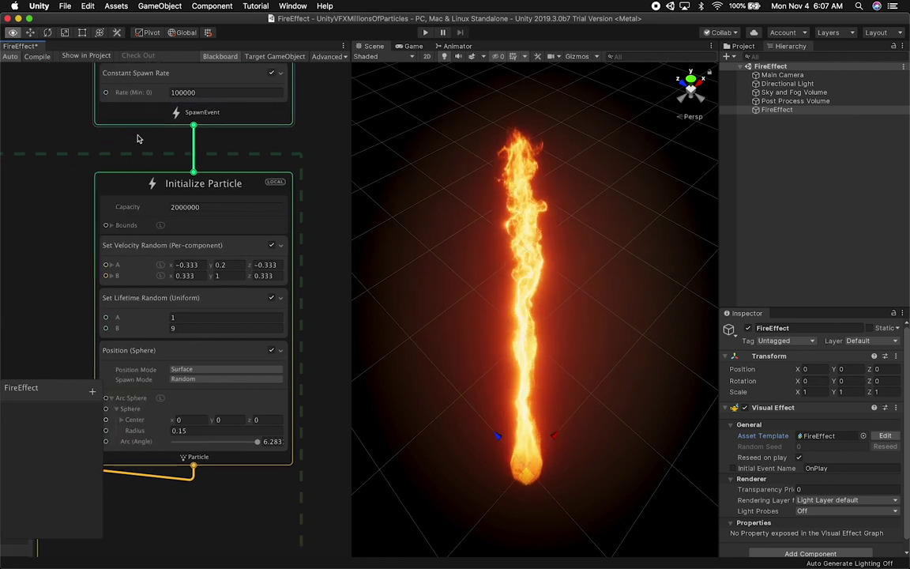
middle_click_drag(342, 186, 364, 107)
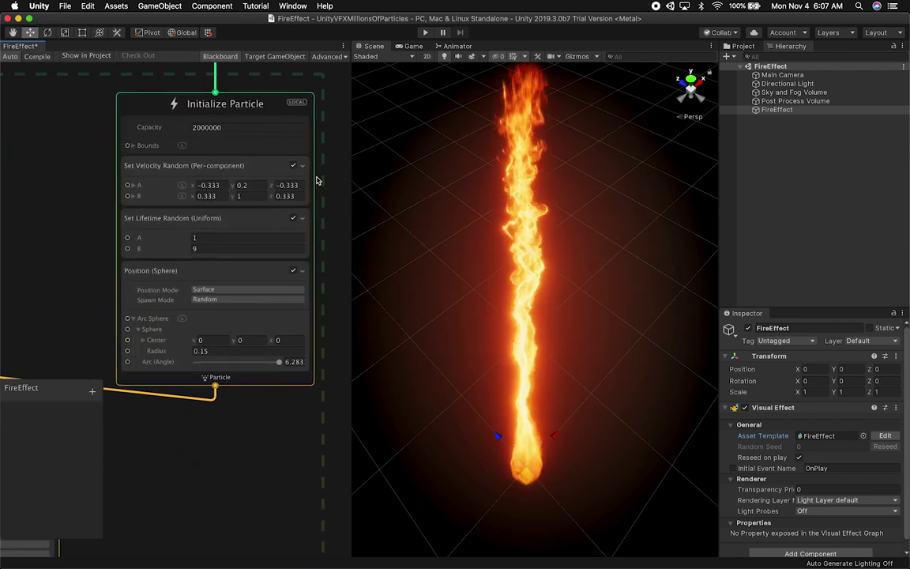
Step: Toggle the Set Velocity Random block and the Set Lifetime Random block off and back on, one at a time
left_click(292, 166)
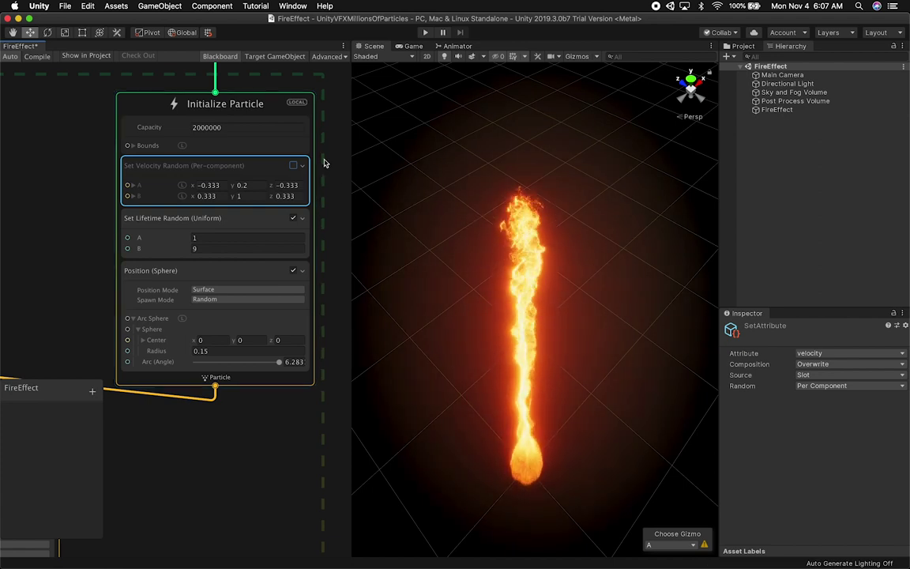
left_click(293, 165)
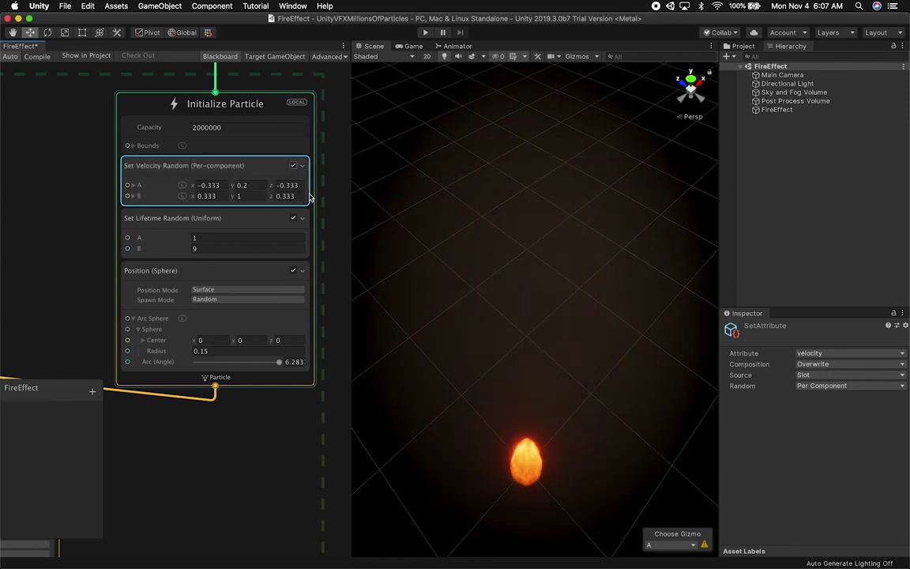
left_click(303, 234)
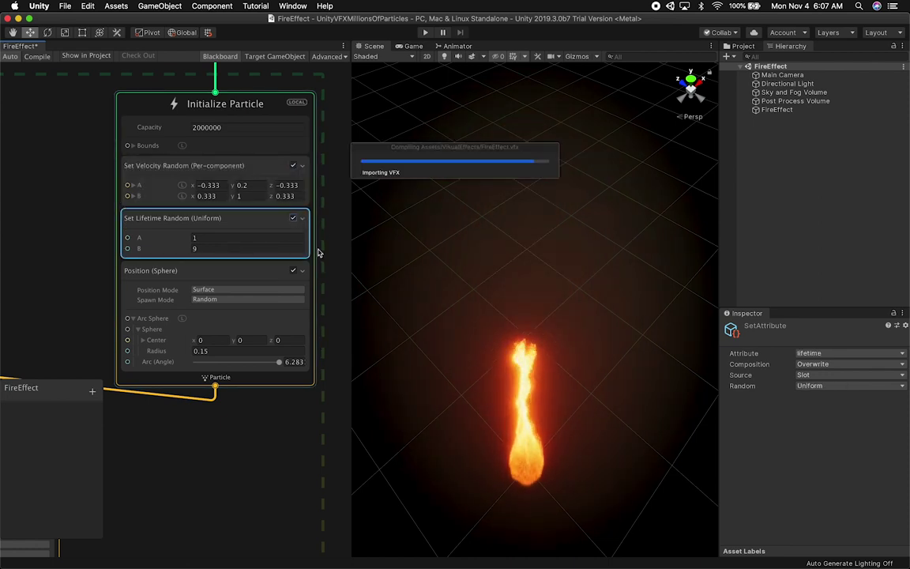
left_click(294, 217)
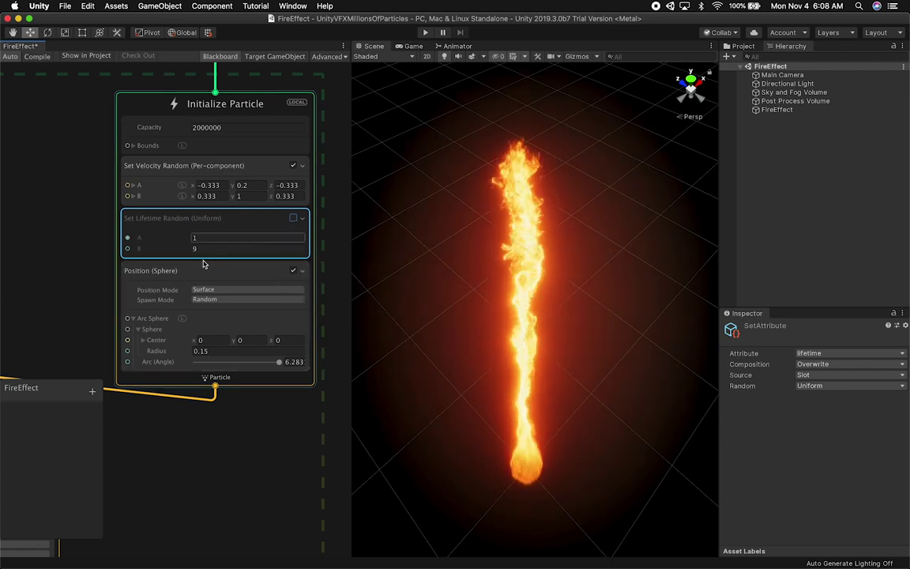
left_click(292, 220)
Step: Try lowering the Position (Sphere) block's arc angle to about 6.1, and restore it to 6.283
middle_click_drag(278, 434, 278, 365)
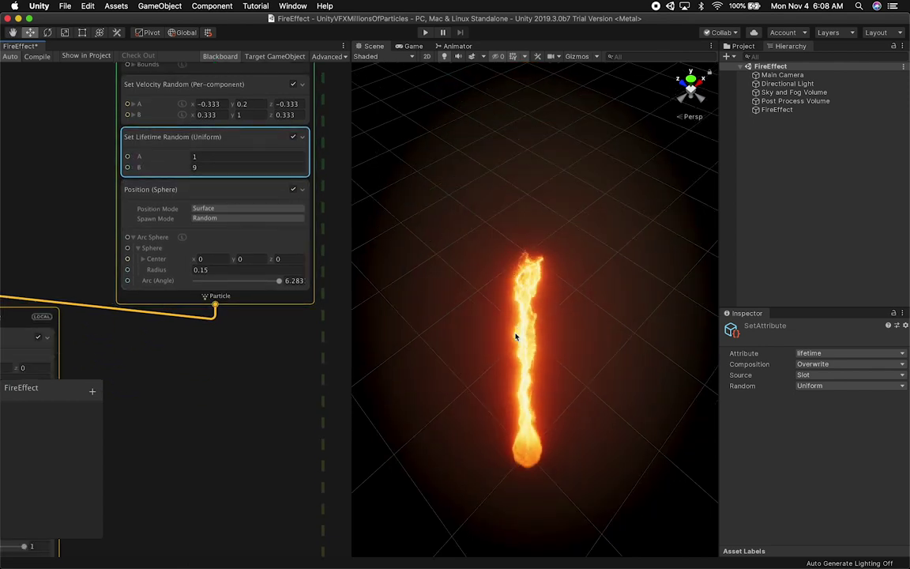
left_click_drag(269, 282, 235, 284)
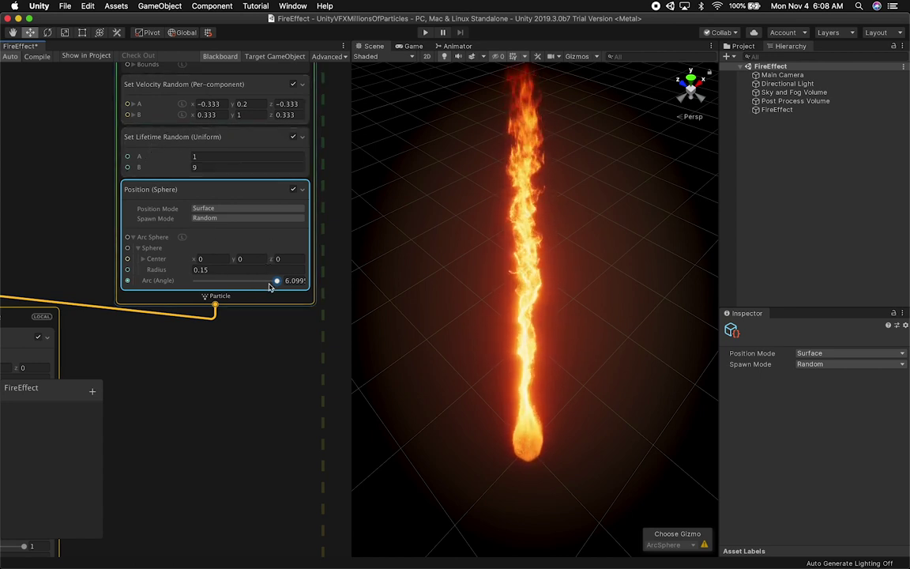
left_click_drag(167, 271, 165, 271)
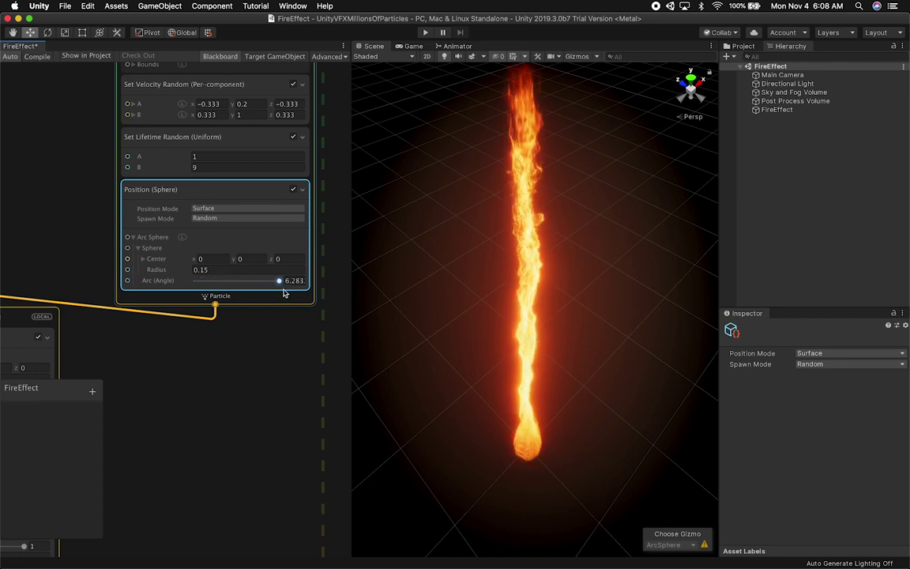
Step: Reposition the Periodic Total Time node lower and further from the Update Particle context, next to its Attraction Speed input
mouse_move(269, 395)
middle_mouse_down()
mouse_move(300, 342)
mouse_move(272, 400)
middle_mouse_up()
scroll(272, 401, "down", 2)
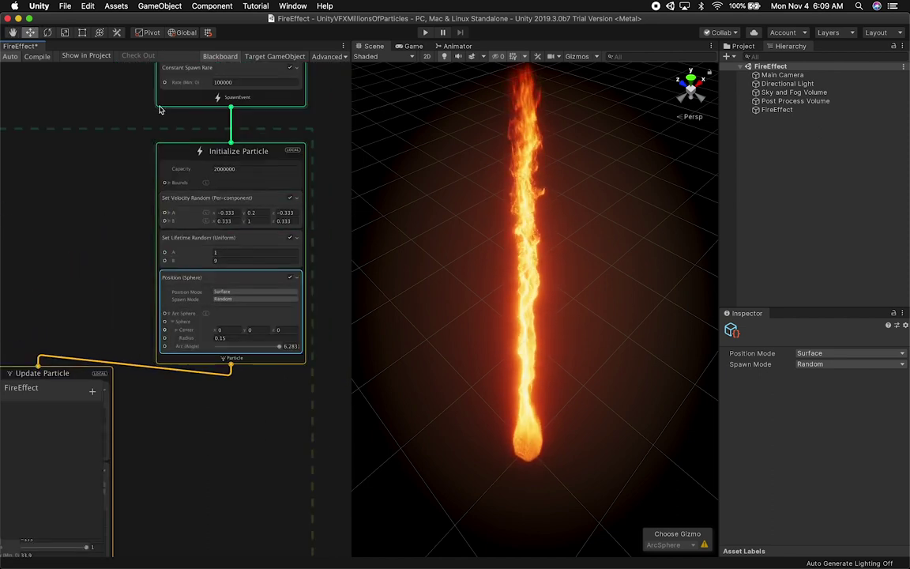
middle_click_drag(114, 268, 161, 166)
middle_click_drag(180, 341, 333, 198)
left_click_drag(82, 111, 54, 167)
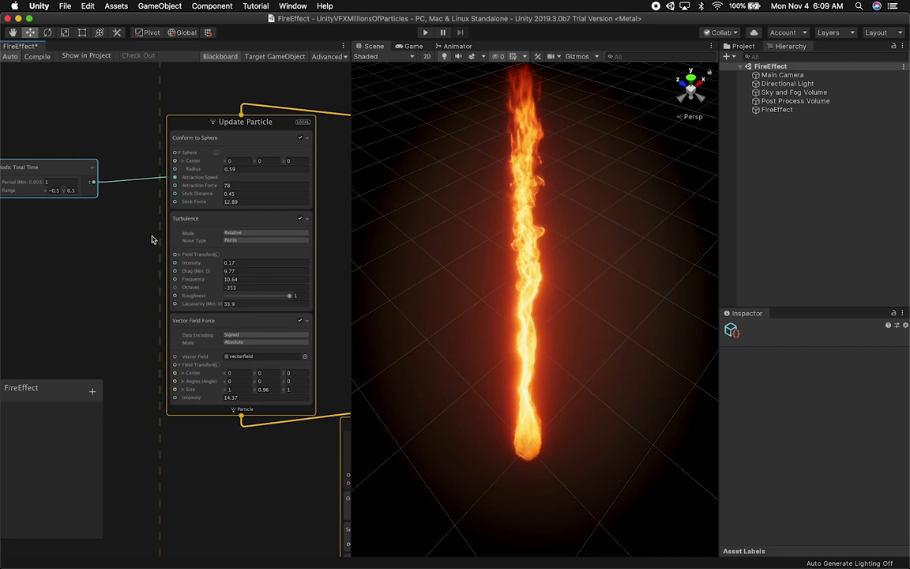
Step: Set the Conform to Sphere block's radius to 23.43, and test the effect with the block switched off and back on
scroll(146, 253, "up", 5)
middle_click_drag(91, 243, 58, 281)
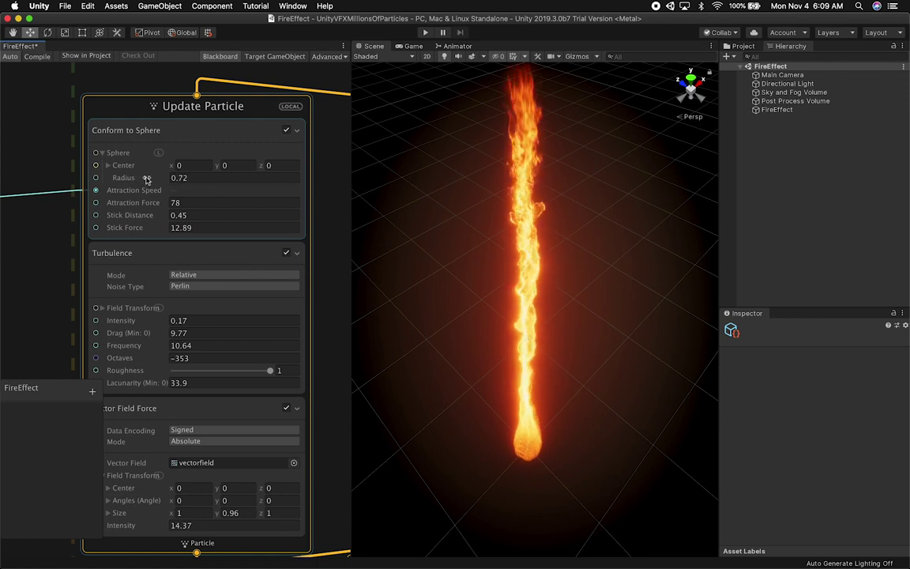
left_click_drag(243, 180, 434, 176)
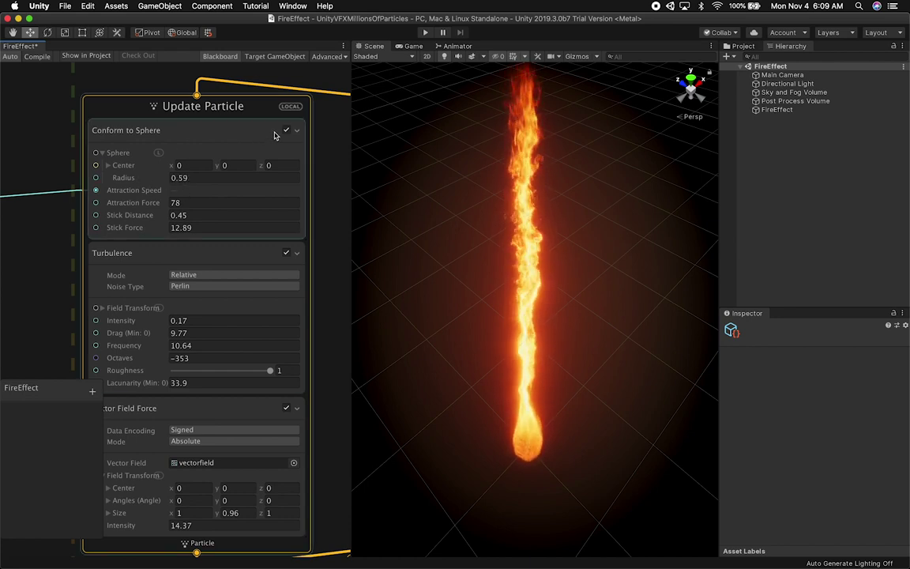
left_click(285, 186)
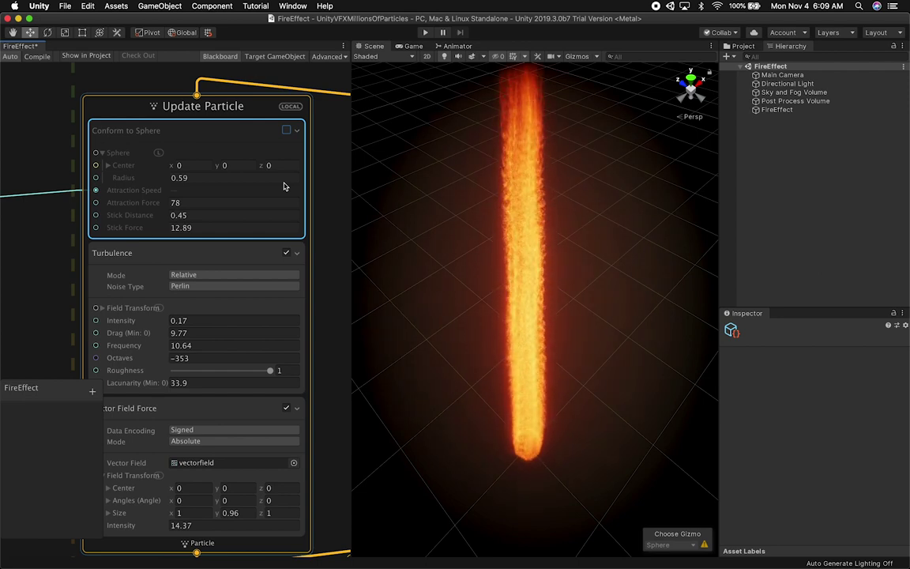
key("super+z")
key("super+z")
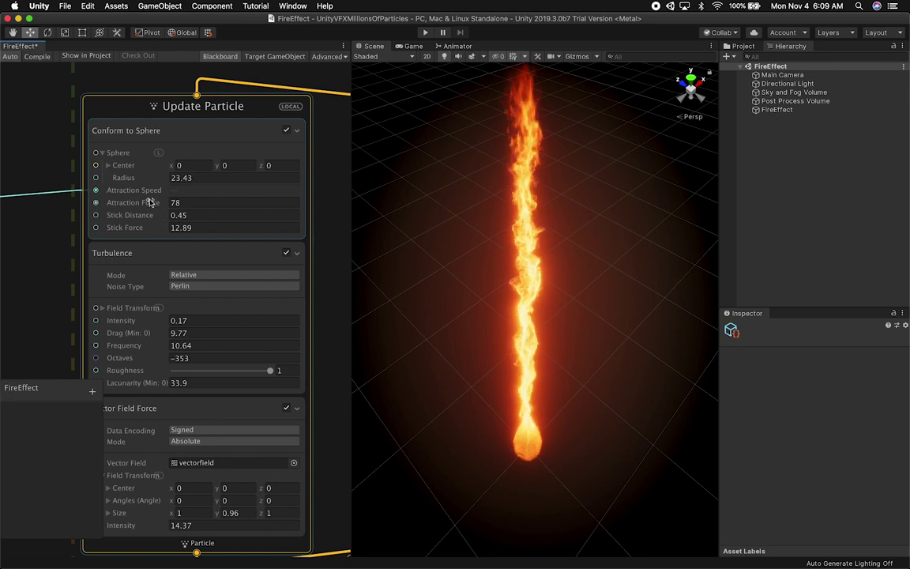
Step: Try Attraction Force values of -11.8 and 66.7 in the Conform to Sphere block, and undo the change
left_click_drag(121, 205, 62, 212)
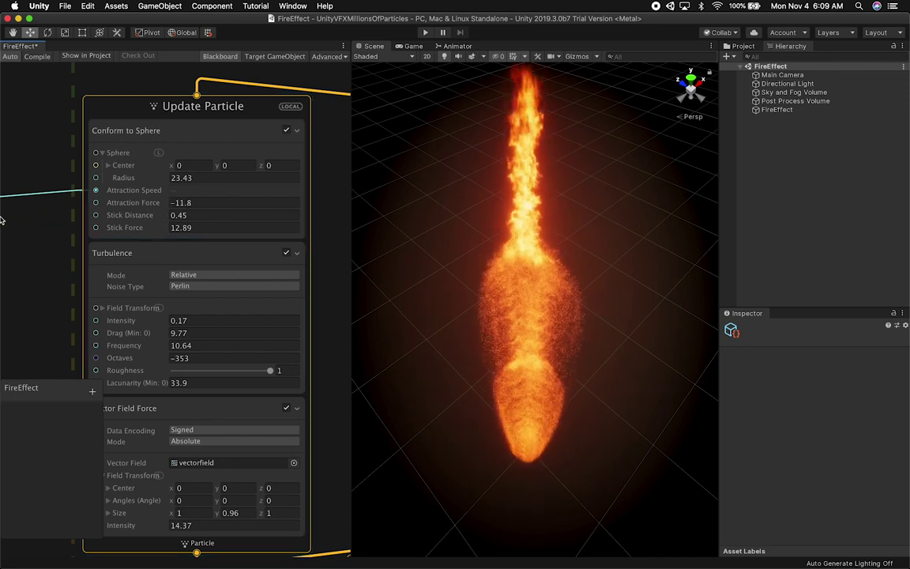
left_click_drag(2, 221, 107, 215)
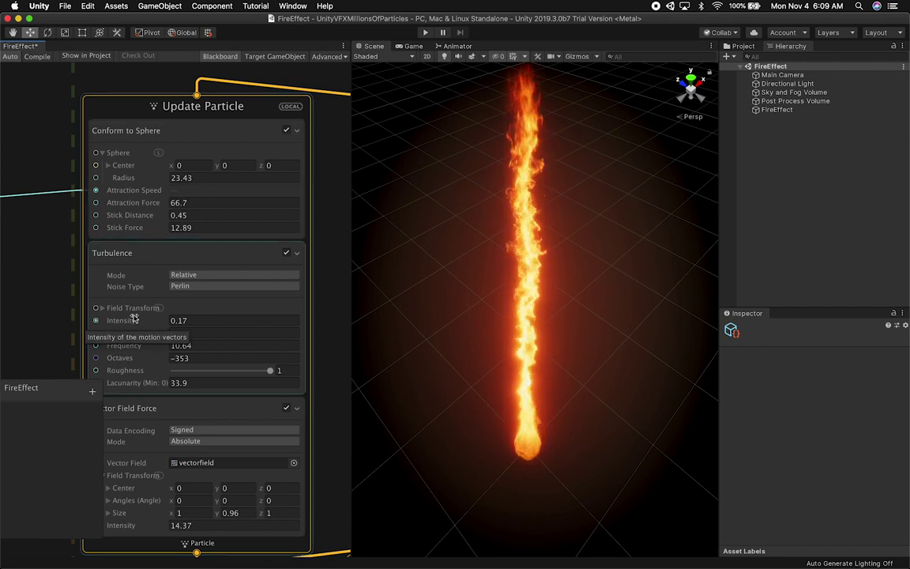
key("super+z")
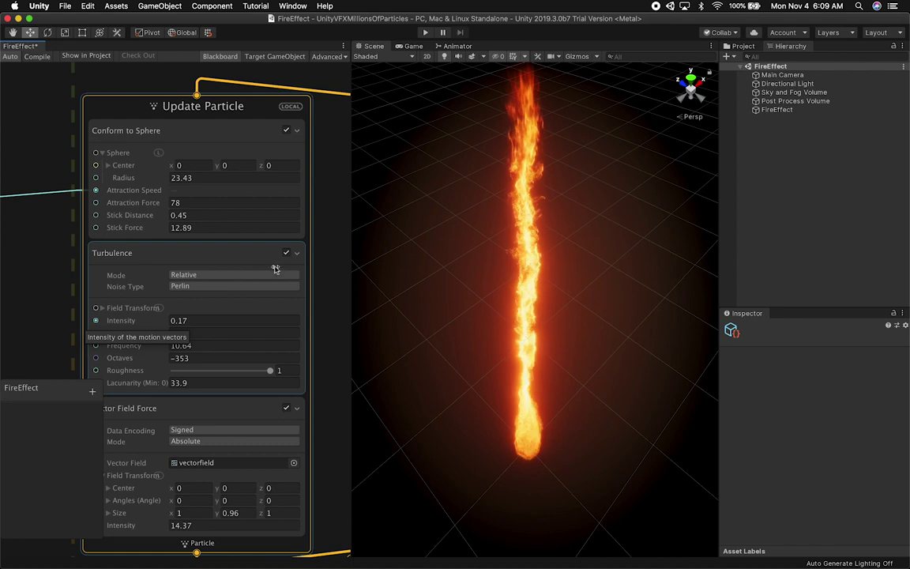
Step: Toggle the Conform to Sphere block and the Turbulence block off and back on, one at a time
left_click(286, 129)
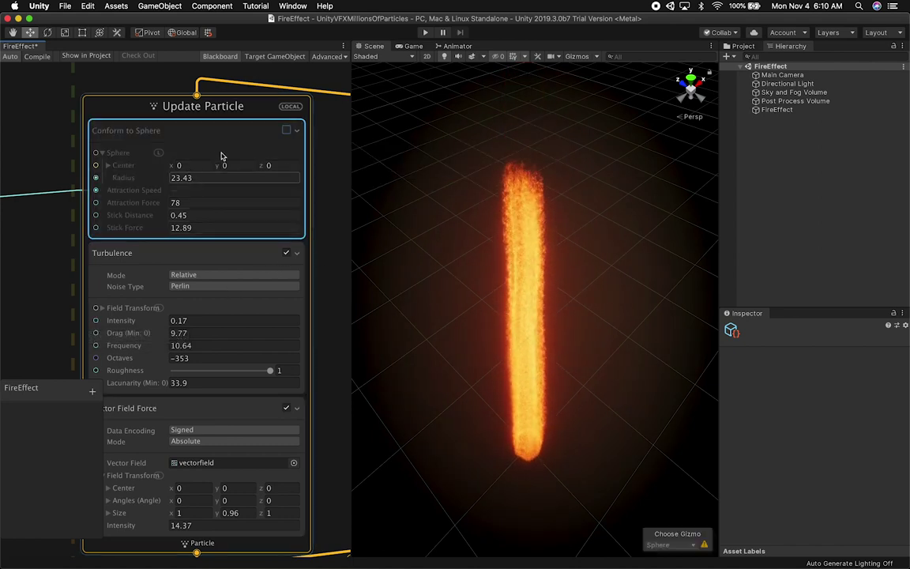
left_click(286, 130)
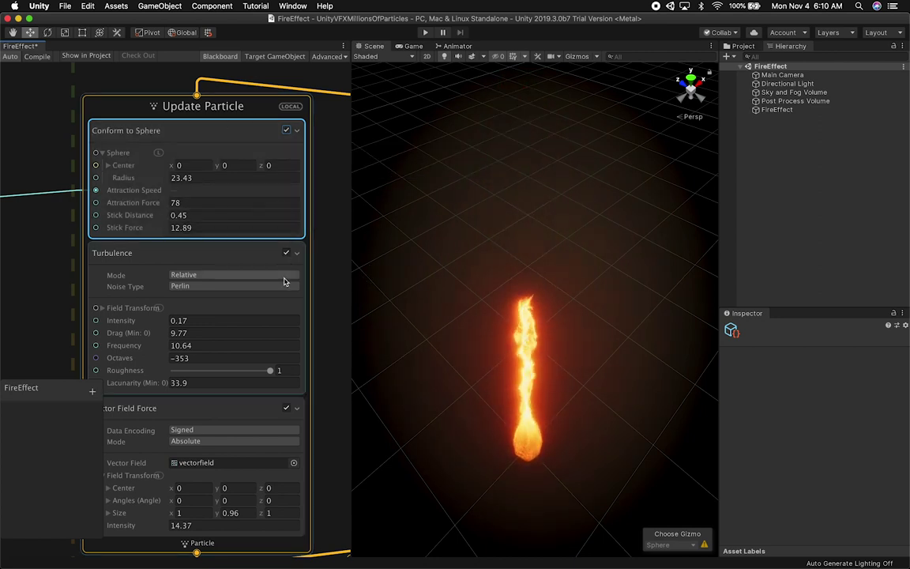
scroll(327, 236, "down", 5)
left_click_drag(327, 233, 326, 183, "alt")
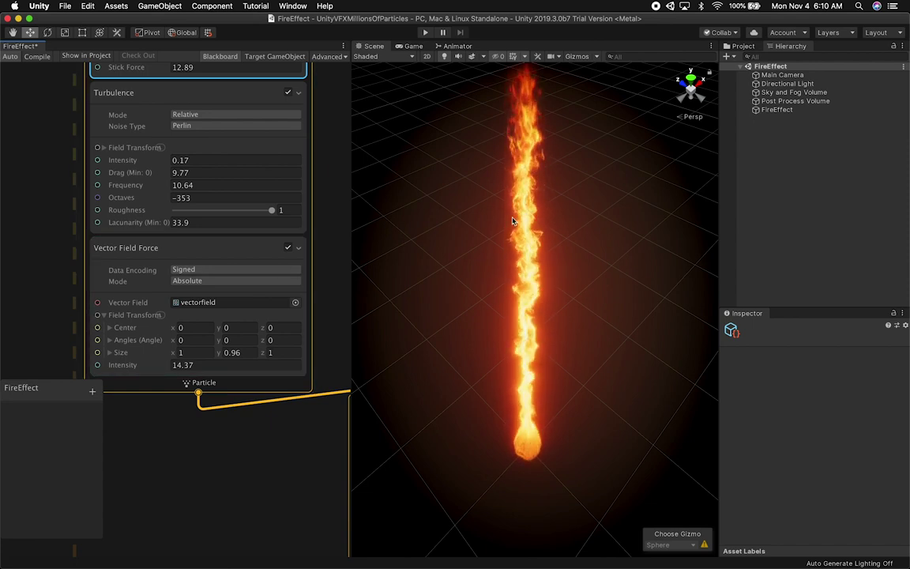
left_click(288, 92)
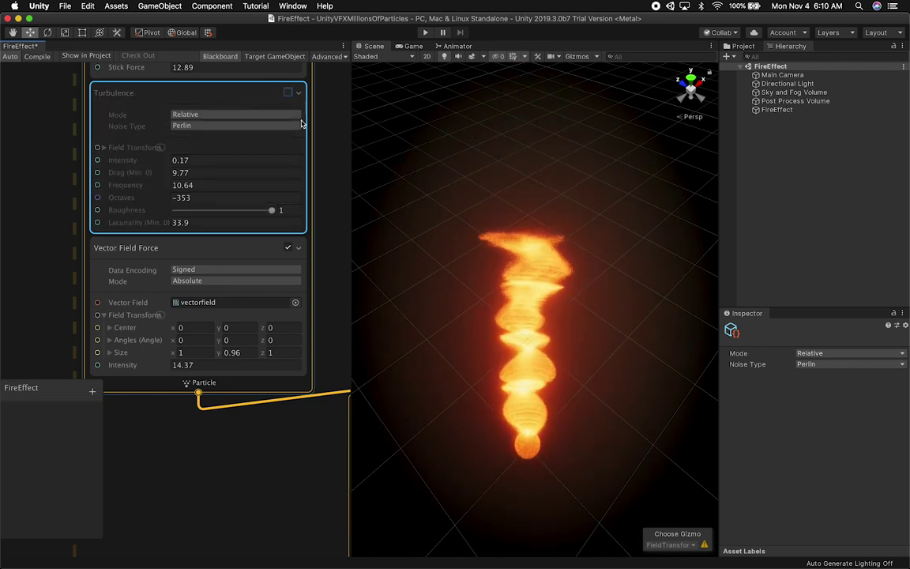
left_click(288, 92)
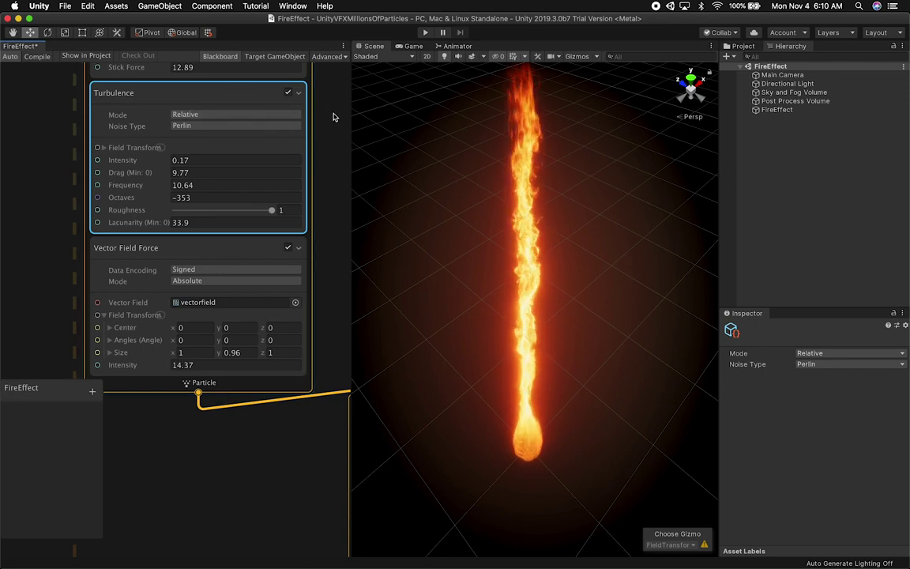
Step: Toggle the Vector Field Force block off and back on
middle_click_drag(283, 136, 279, 218)
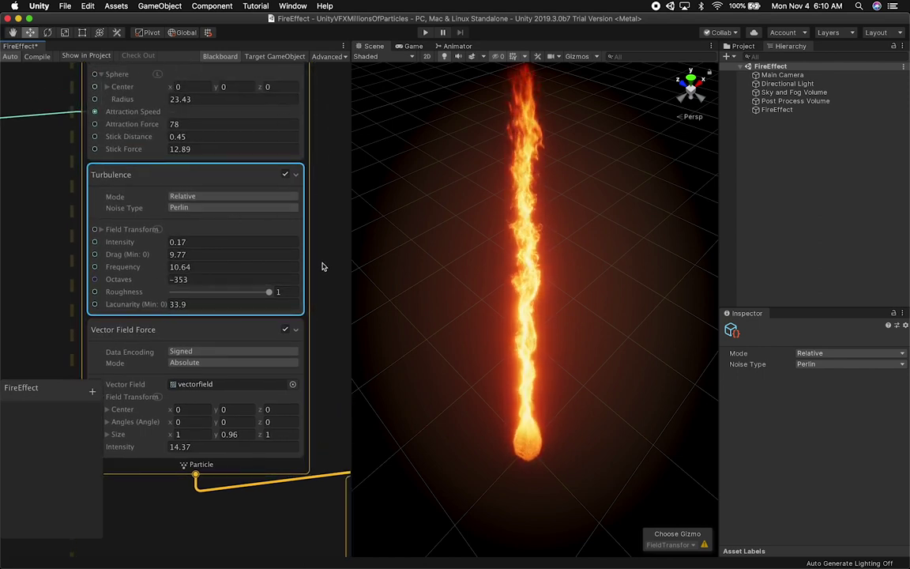
middle_click_drag(323, 292, 324, 209)
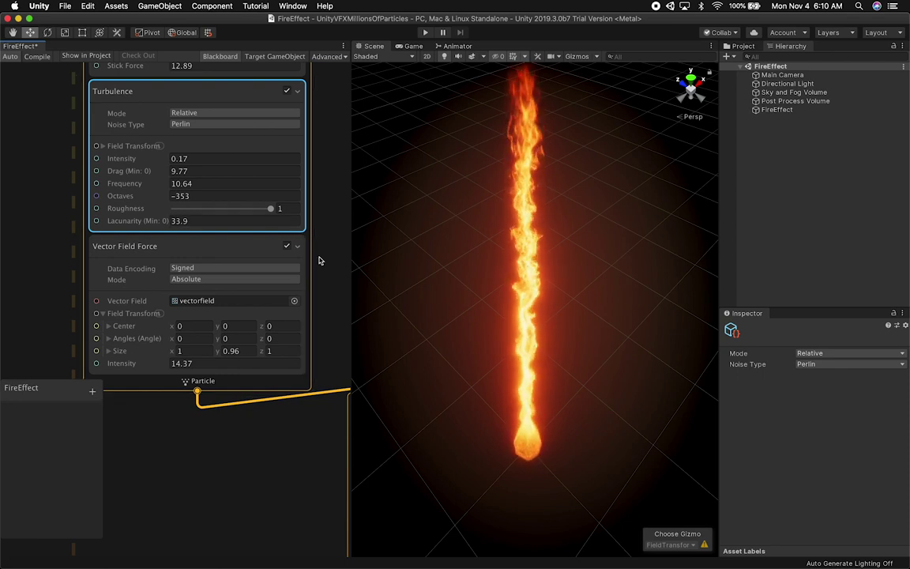
middle_click_drag(323, 293, 324, 189)
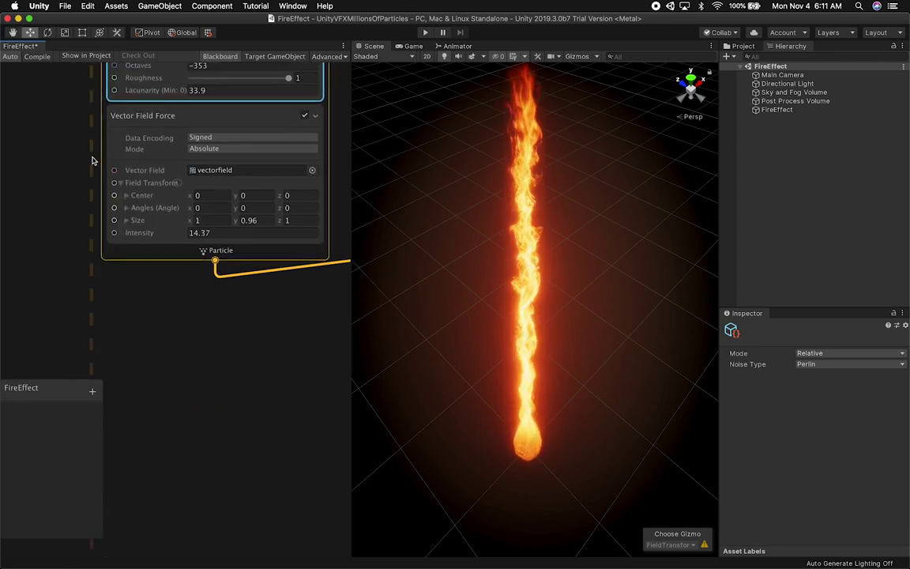
middle_click_drag(82, 140, 46, 209)
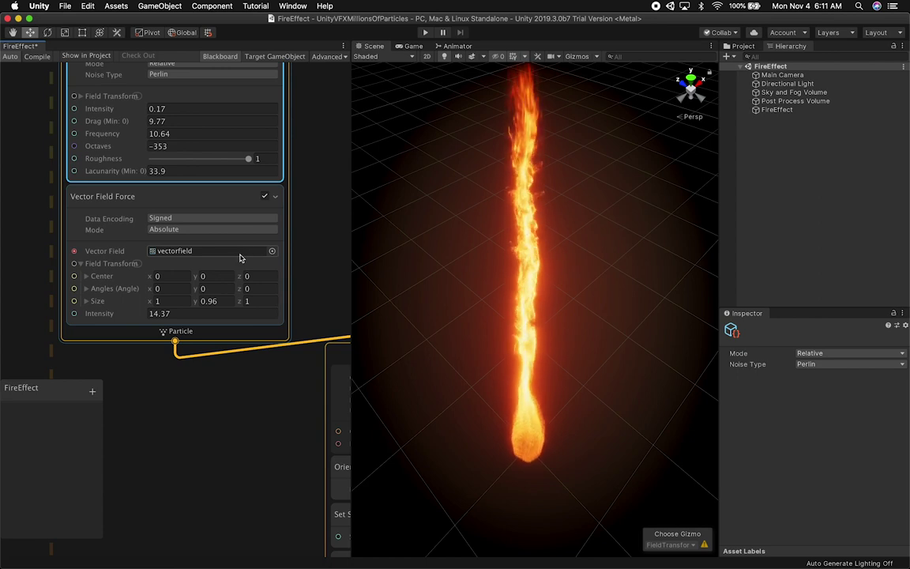
left_click(266, 198)
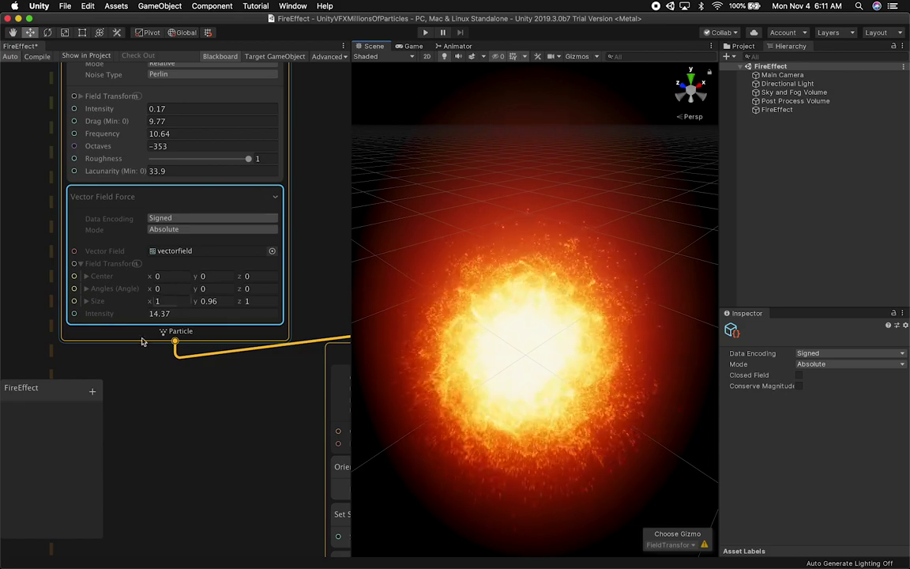
left_click(265, 197)
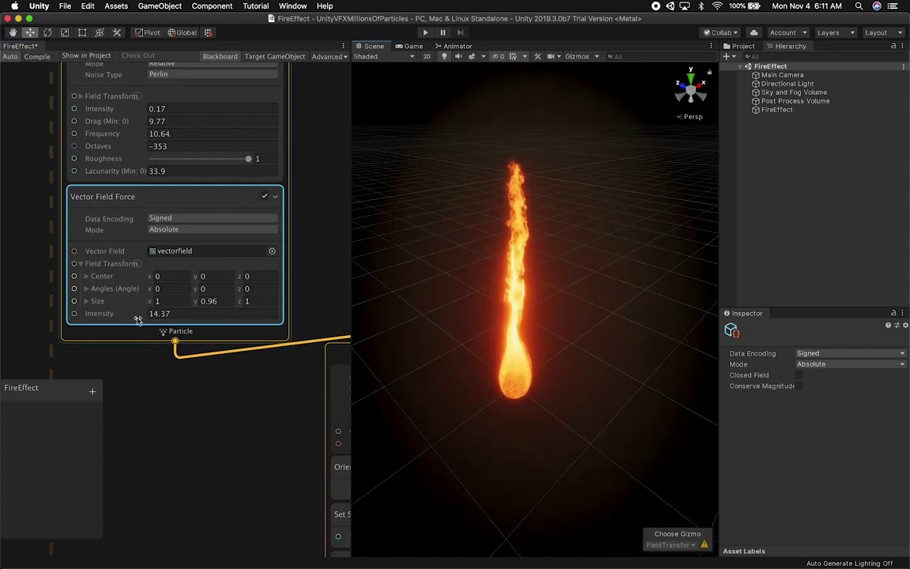
Step: Try Vector Field Force intensities of 1.7 and 21.6, undoing each change
left_click_drag(136, 316, 76, 316)
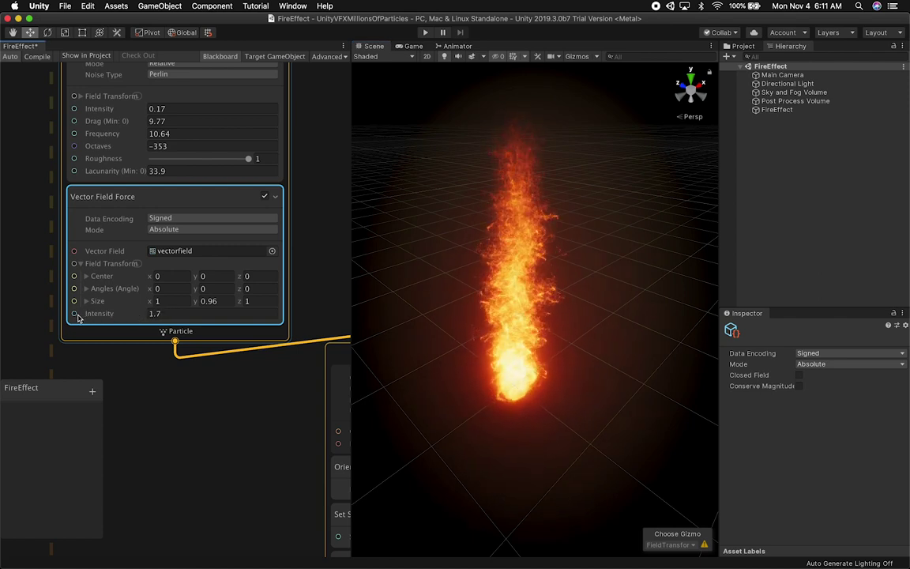
key("super+z")
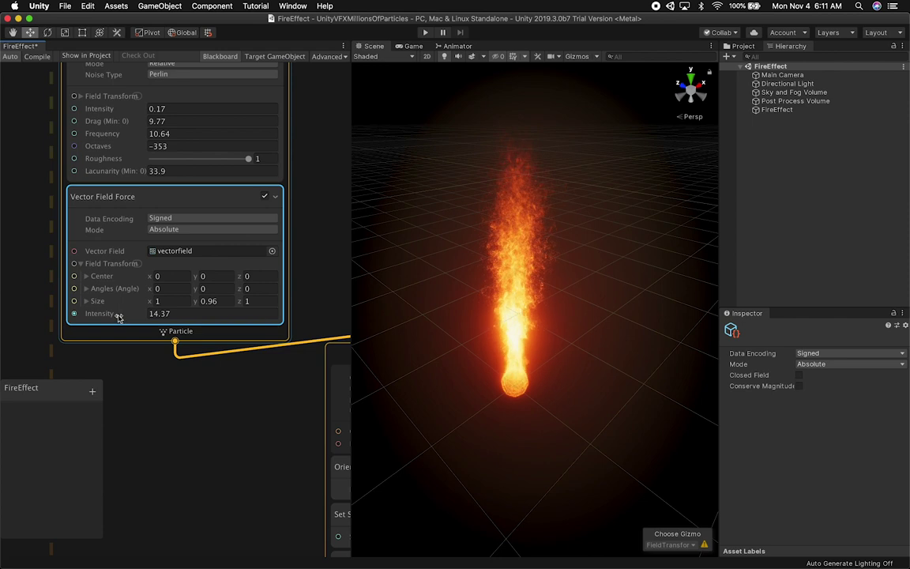
left_click_drag(116, 316, 143, 315)
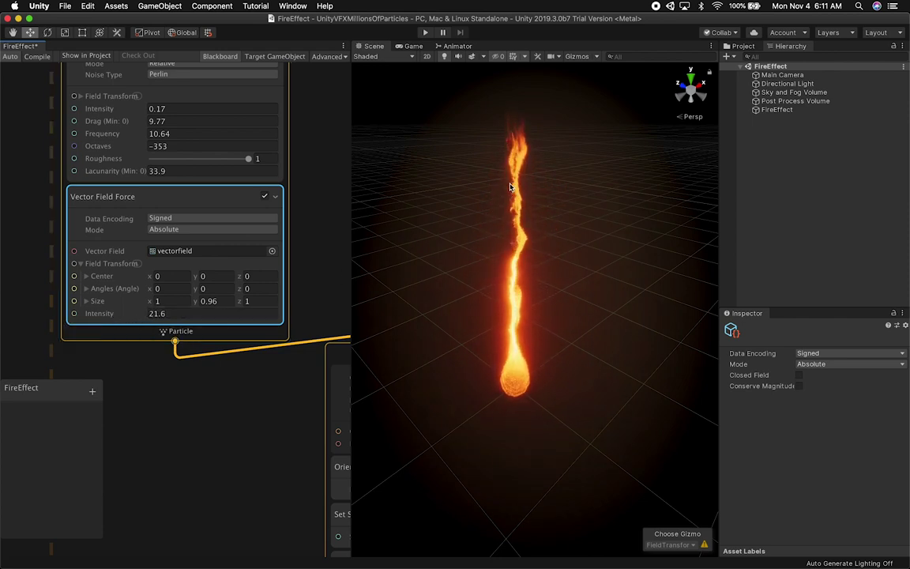
key("super+z")
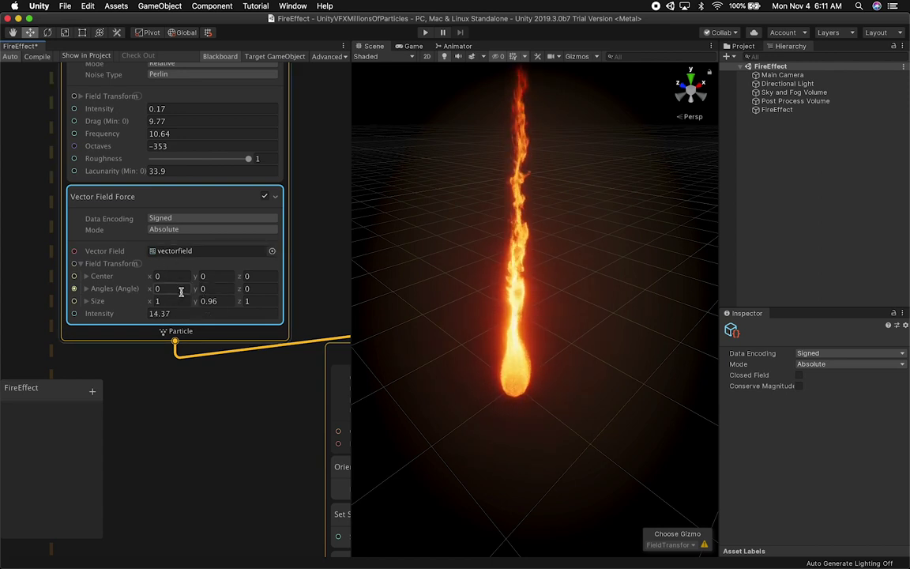
Step: Collapse and re-expand the Vector Field Force block's Field Transform, and try a Y size of 1.97
left_click(81, 264)
left_click(82, 264)
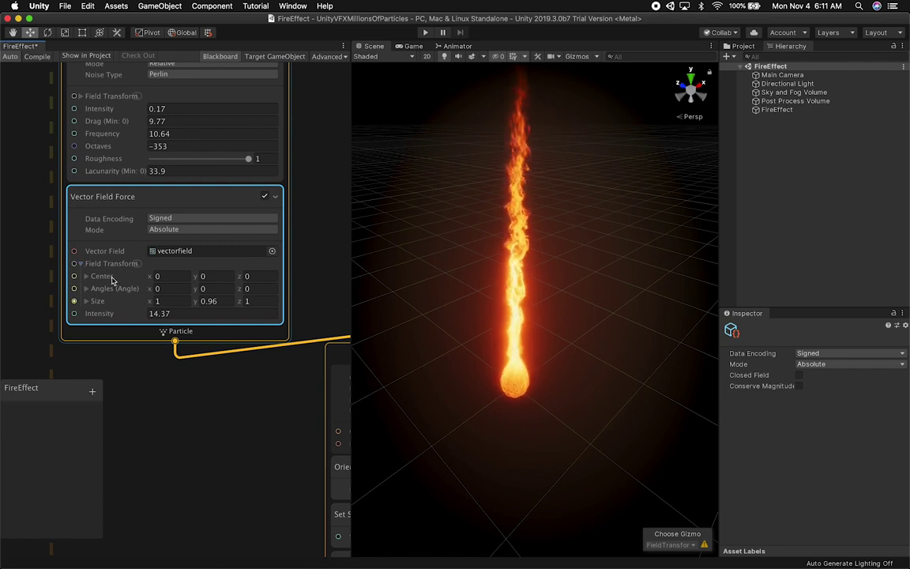
left_click(86, 264)
left_click(86, 264)
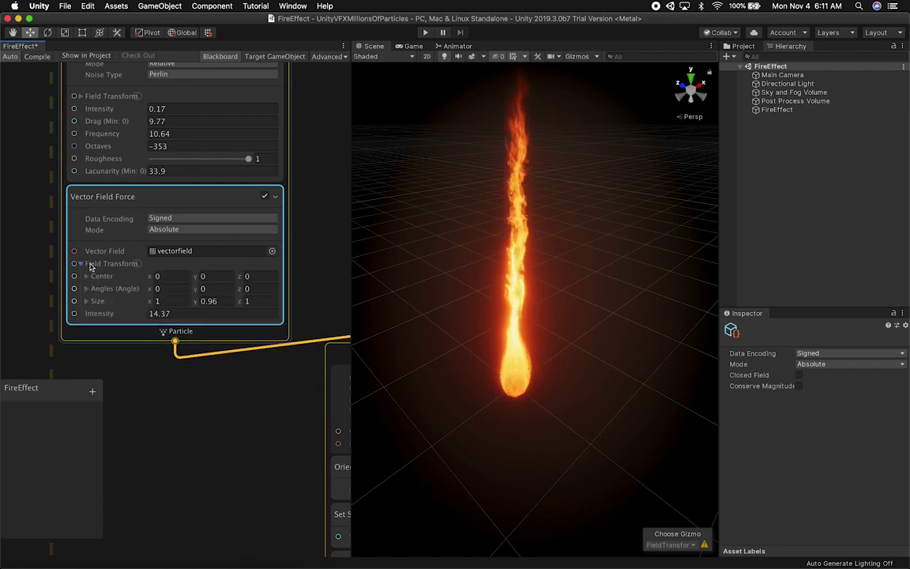
mouse_move(186, 296)
left_mouse_down()
mouse_move(170, 301)
mouse_move(197, 306)
left_mouse_up()
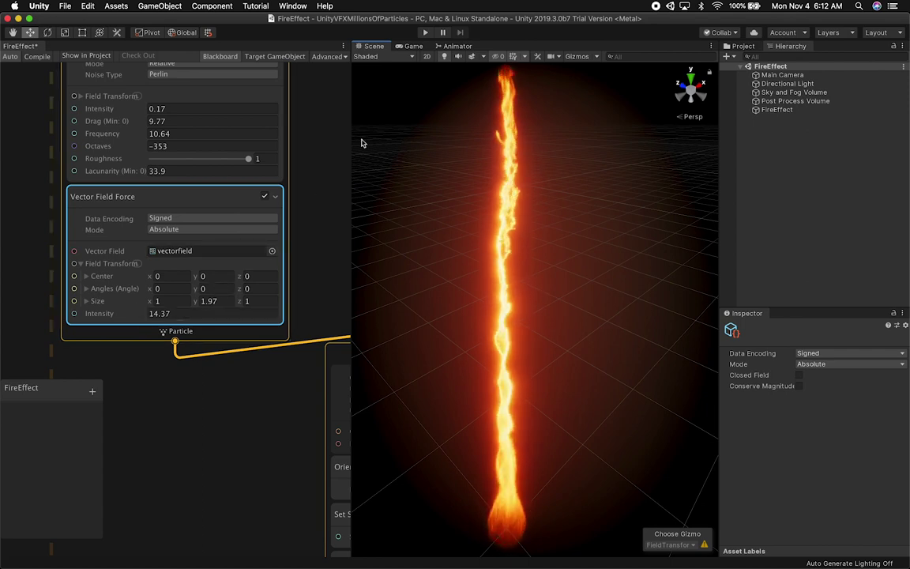
Step: Show the effect in the Game view, and move the Periodic Total Time node closer to the Update Particle context
left_click(414, 47)
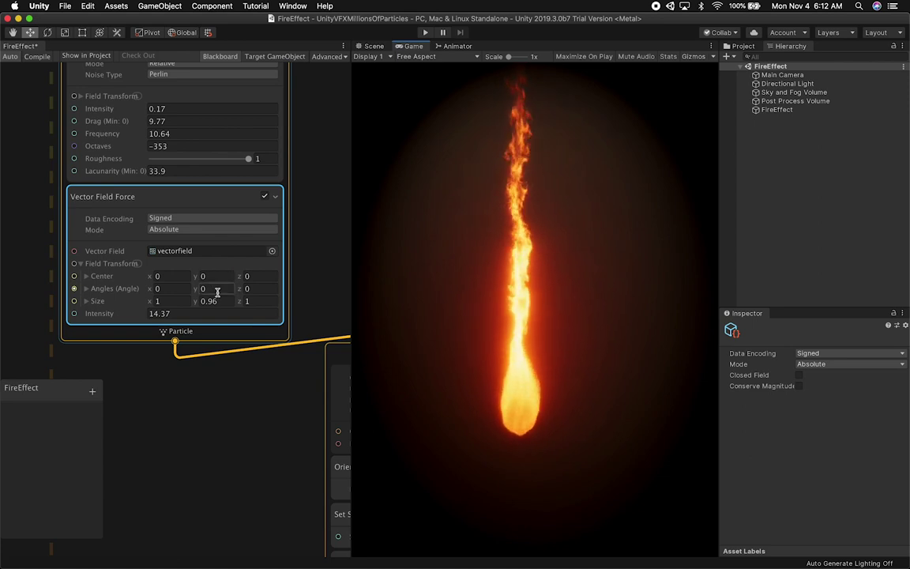
scroll(220, 399, "down", 3)
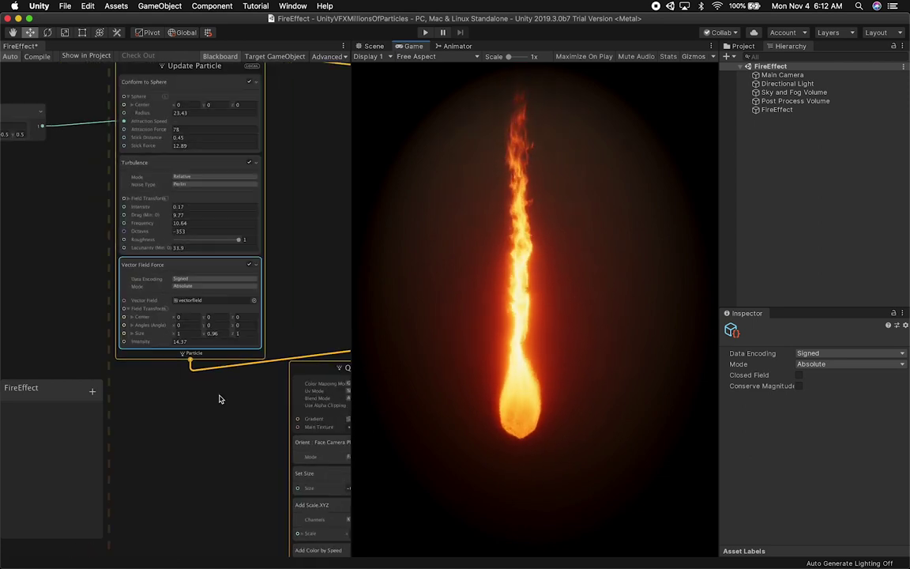
middle_click_drag(291, 192, 291, 228)
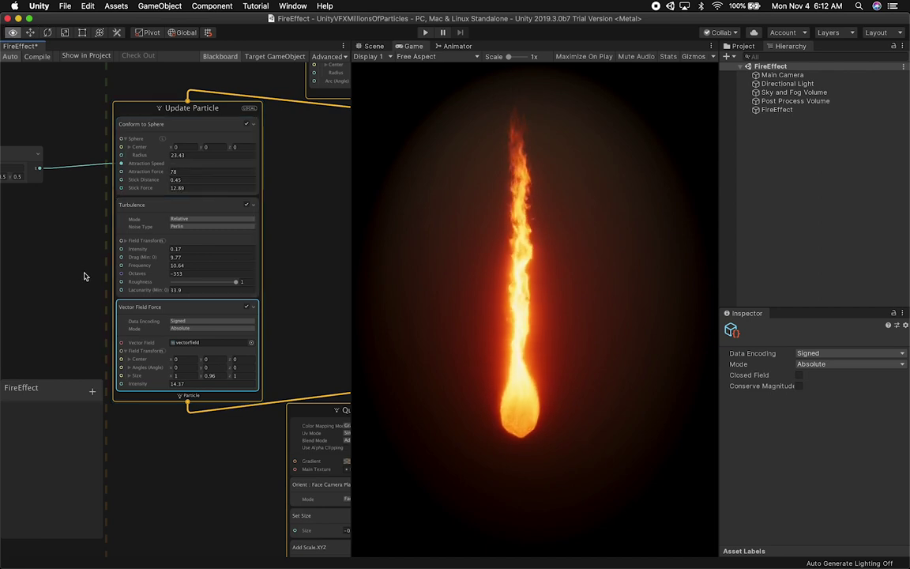
middle_click_drag(75, 276, 182, 300)
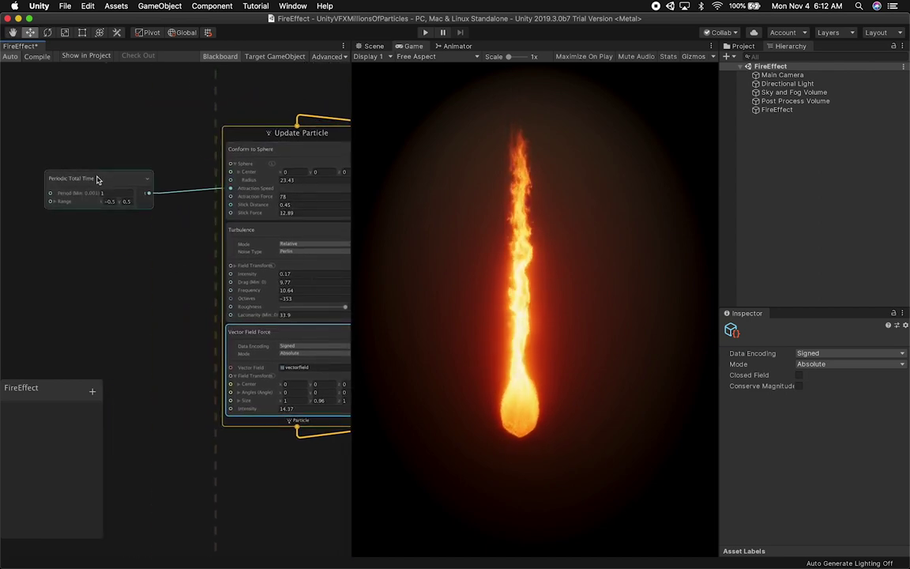
left_click_drag(99, 180, 122, 171)
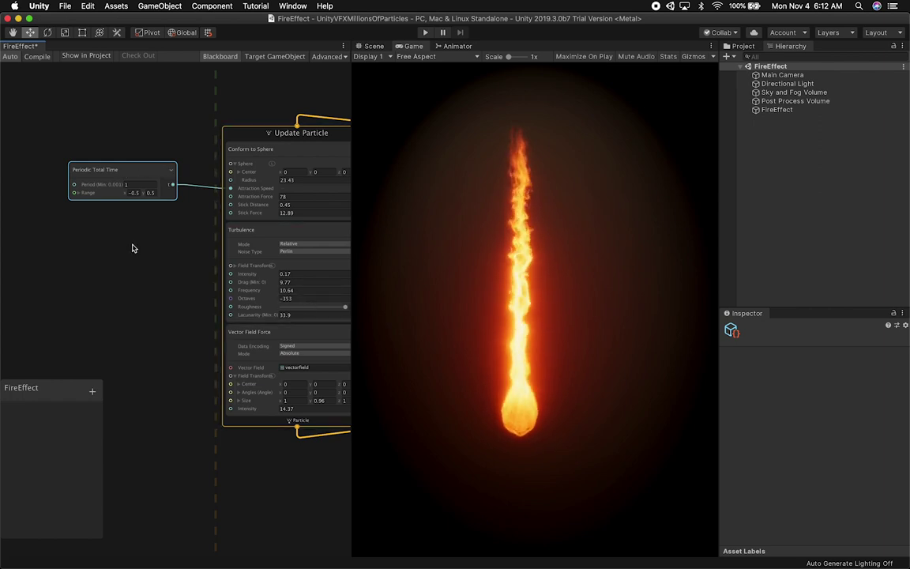
Step: Delete the link from the Periodic Total Time node to Attraction Speed, and connect the two again
middle_click_drag(134, 248, 191, 311)
scroll(192, 309, "up", 2)
scroll(191, 308, "up", 1)
left_click_drag(202, 291, 167, 284, "alt")
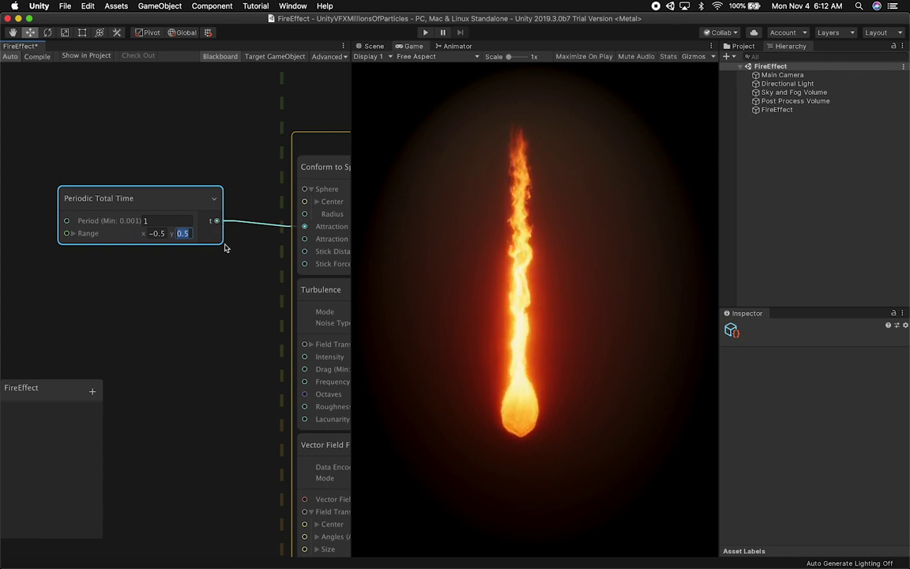
middle_click_drag(247, 255, 87, 249)
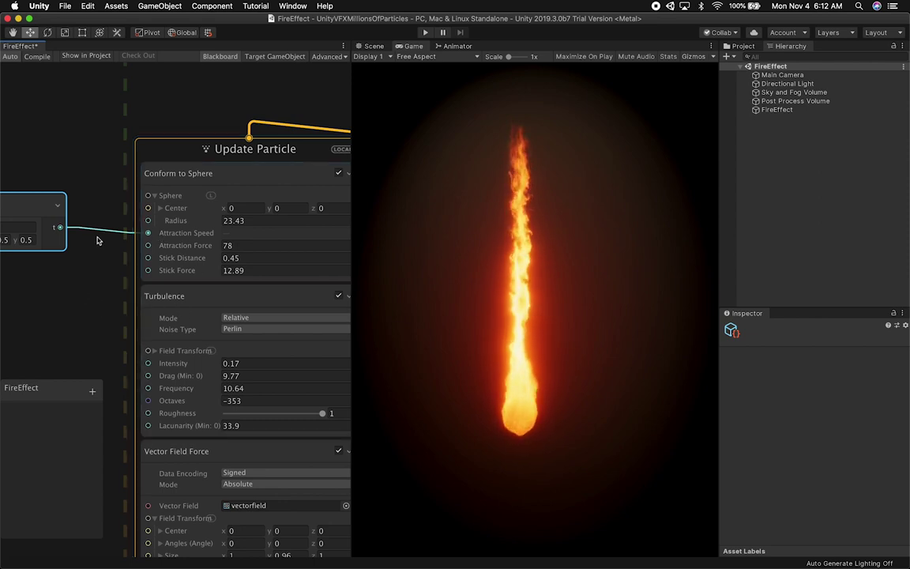
key("Delete")
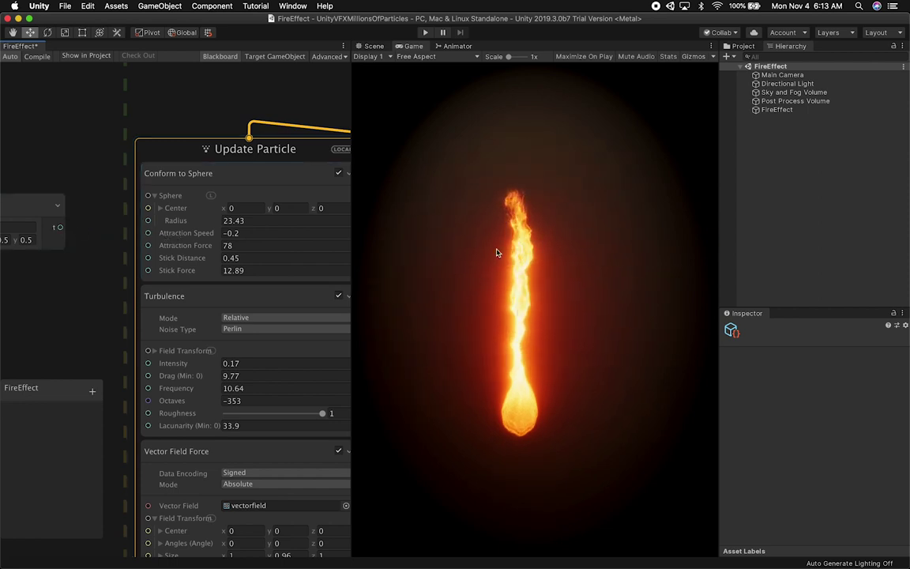
left_click_drag(60, 228, 161, 235)
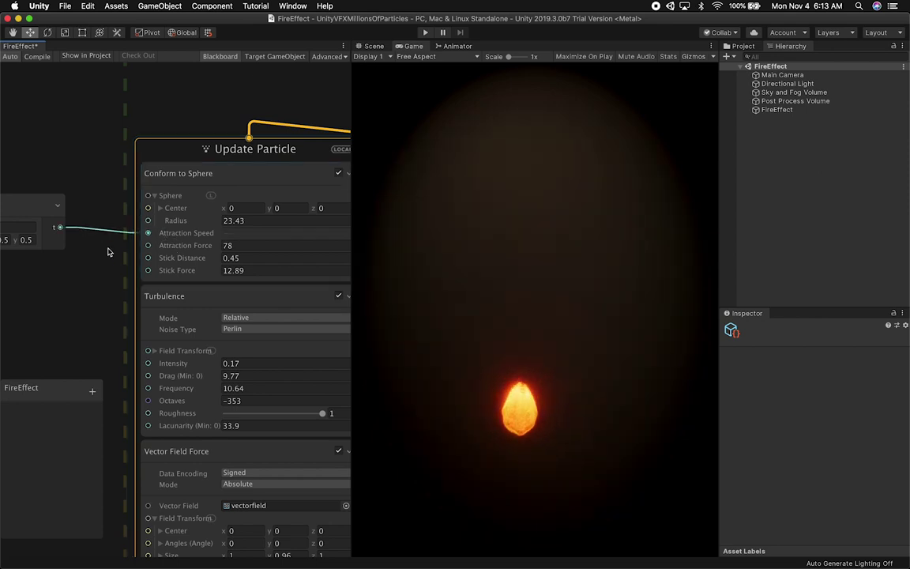
middle_click_drag(123, 278, 242, 287)
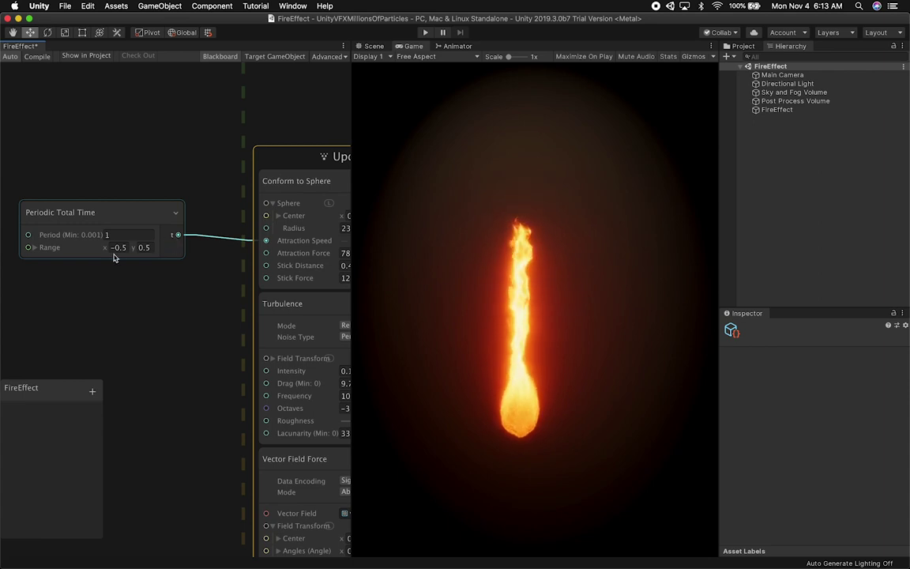
Step: Examine the Quad Output context, from its gradient mapping and orientation settings through the size, scale, color and alpha blocks
middle_click_drag(164, 292, 91, 293)
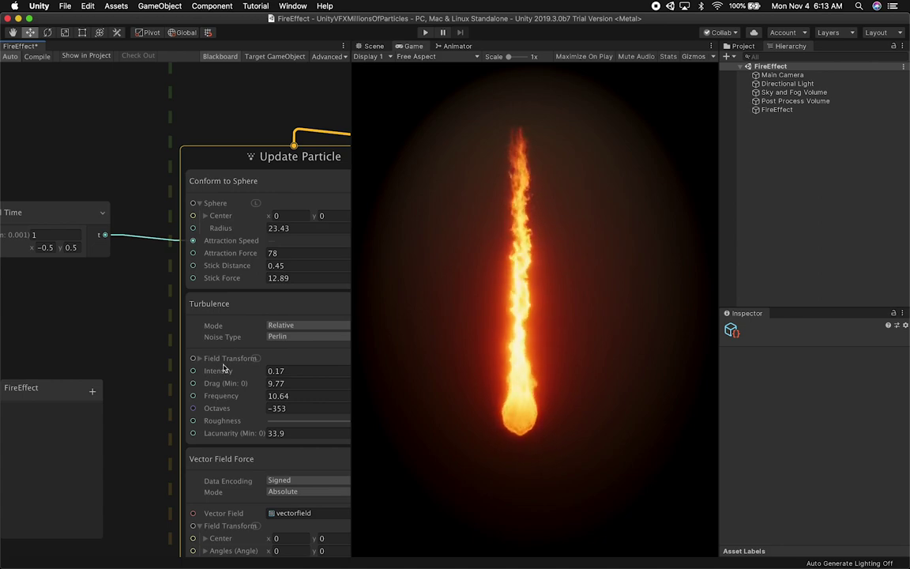
key("alt")
left_click_drag(156, 431, 14, 264, "alt")
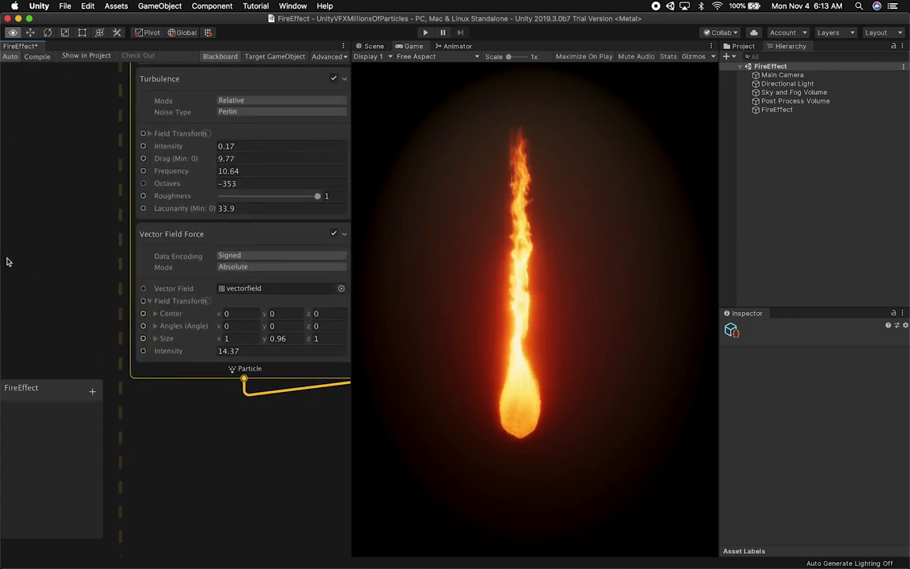
left_click_drag(240, 417, 145, 314, "alt")
left_click_drag(168, 348, 93, 320, "alt")
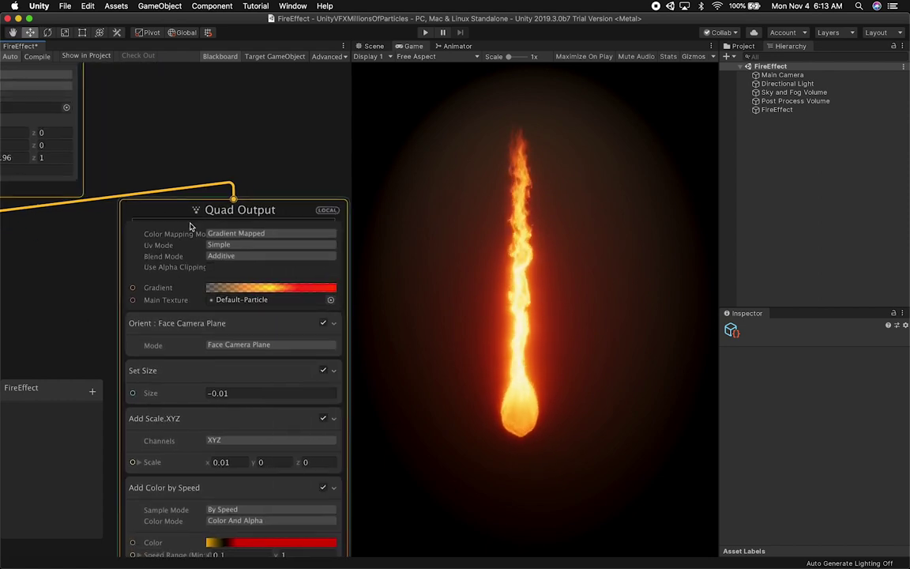
left_click_drag(265, 155, 250, 132, "alt")
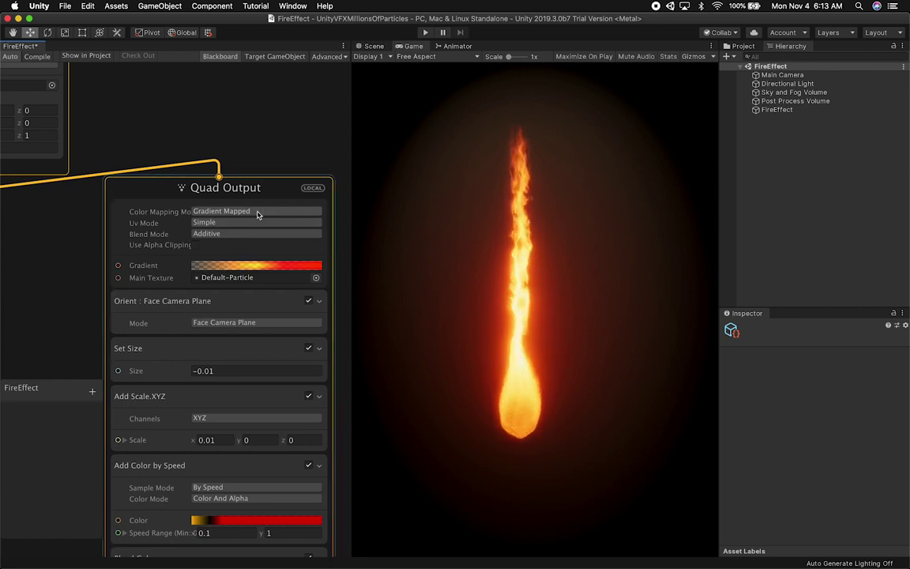
middle_click_drag(61, 316, 75, 265)
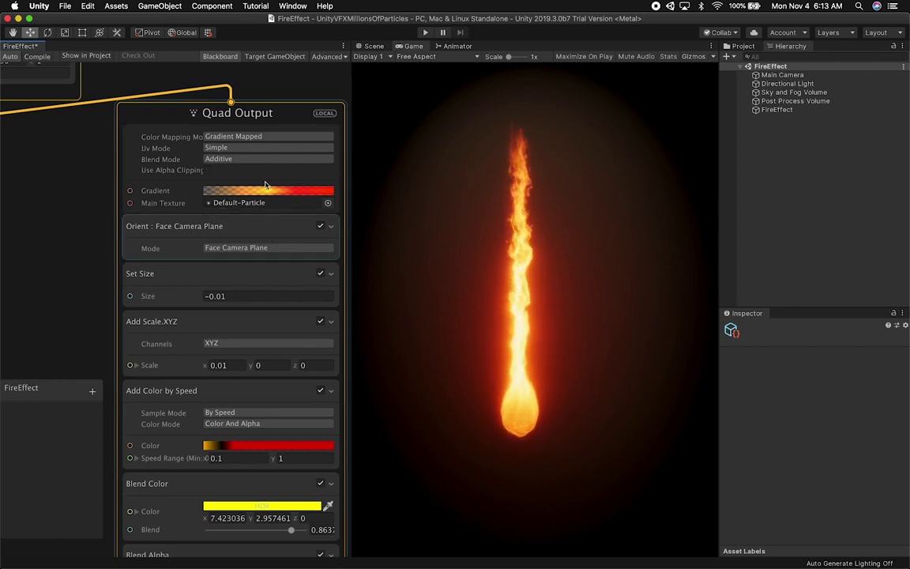
key("alt")
scroll(55, 229, "down", 5)
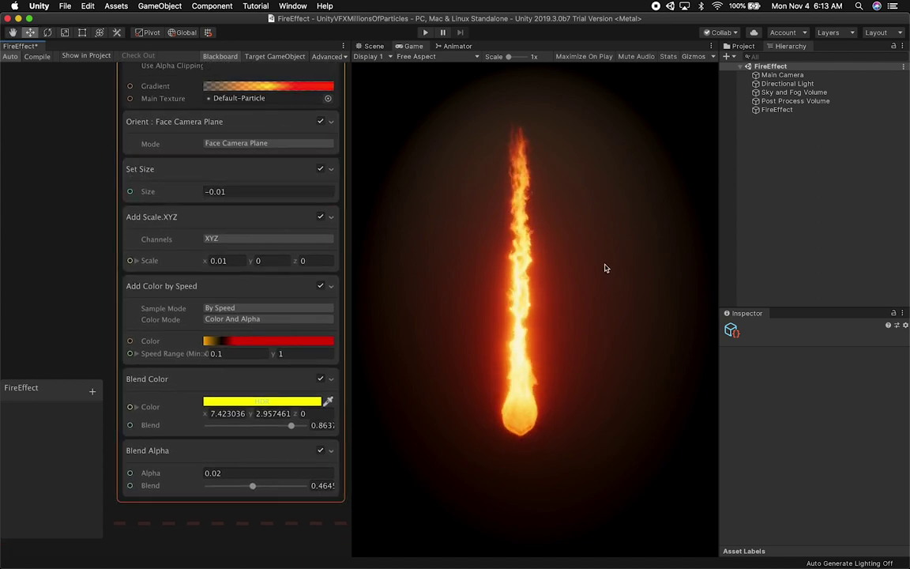
Step: Inspect the flame up close from another angle in the Scene view, and return to the Game view
left_click(372, 45)
scroll(517, 205, "up", 5)
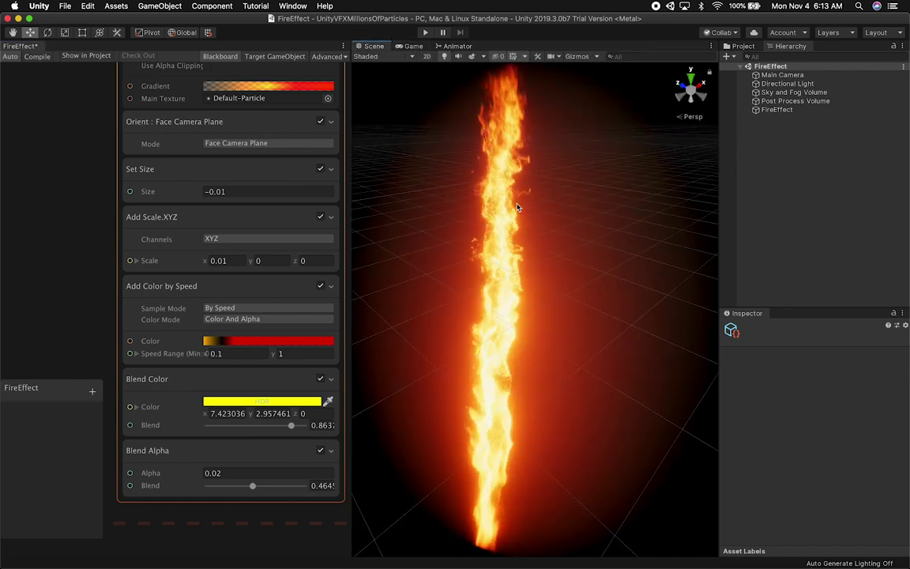
left_click_drag(517, 207, 520, 242, "alt")
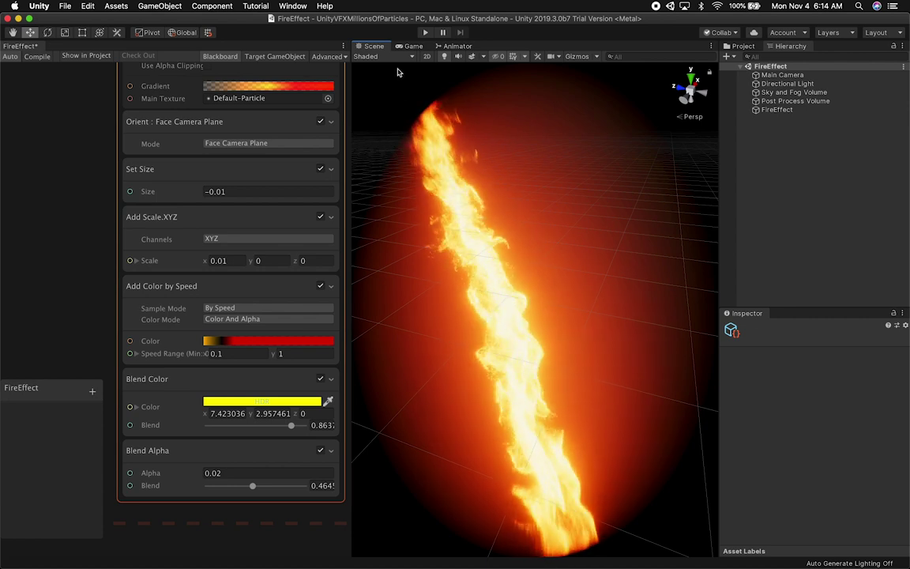
key("super+2")
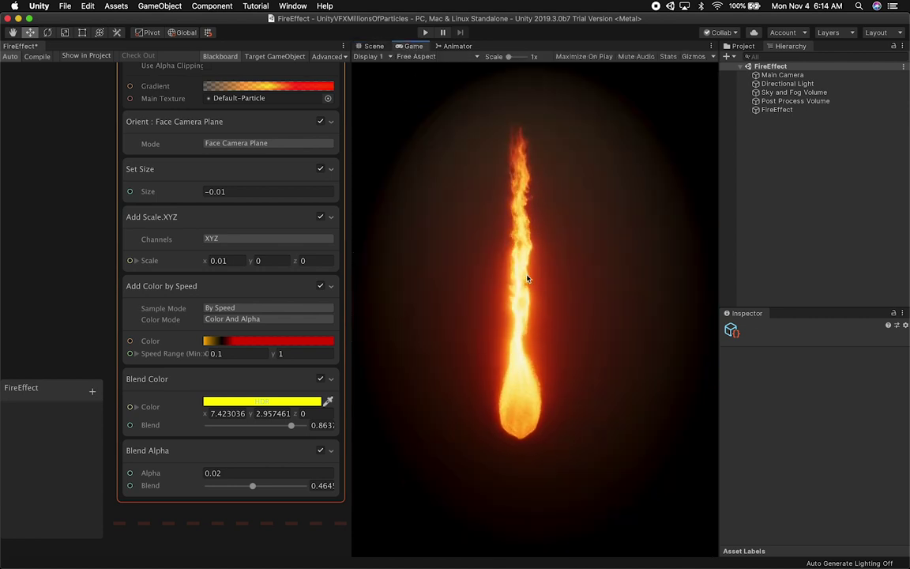
Step: Examine the Add Color by Speed block's gradient and both of its Speed Range values
left_click_drag(57, 321, 41, 242, "alt")
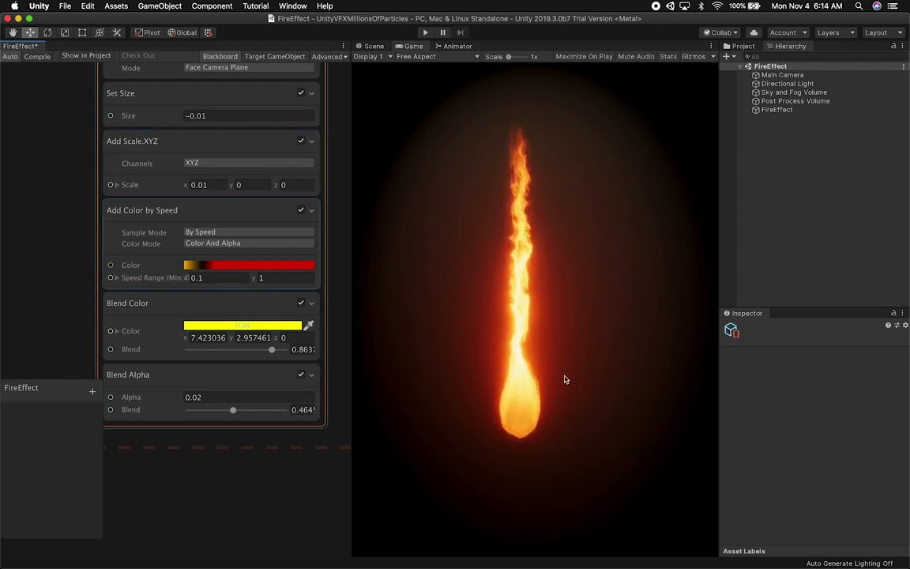
middle_click_drag(47, 271, 49, 228)
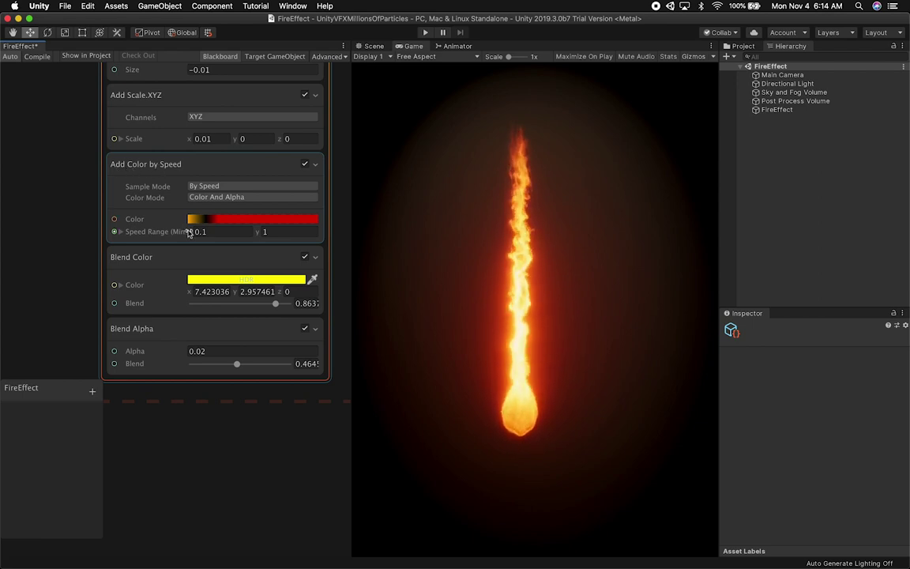
left_click(218, 231)
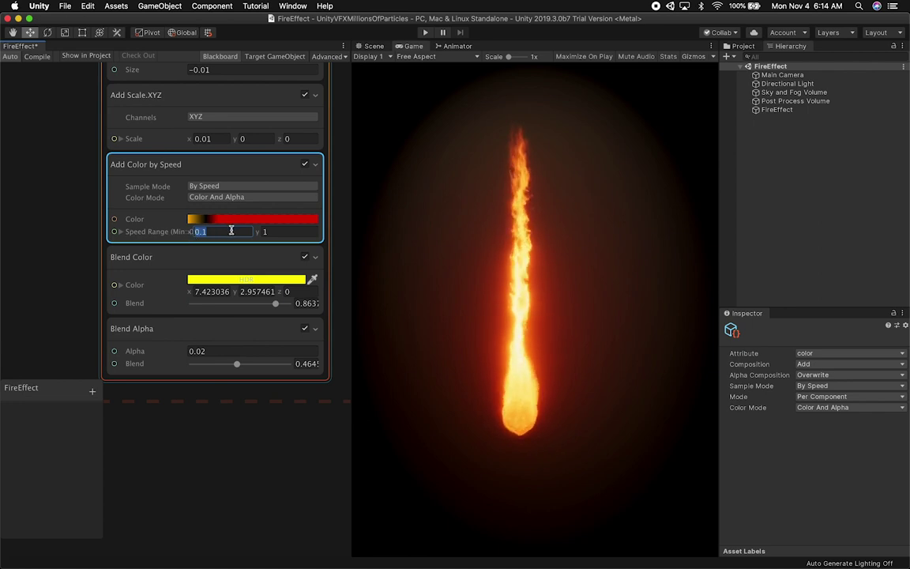
left_click(278, 233)
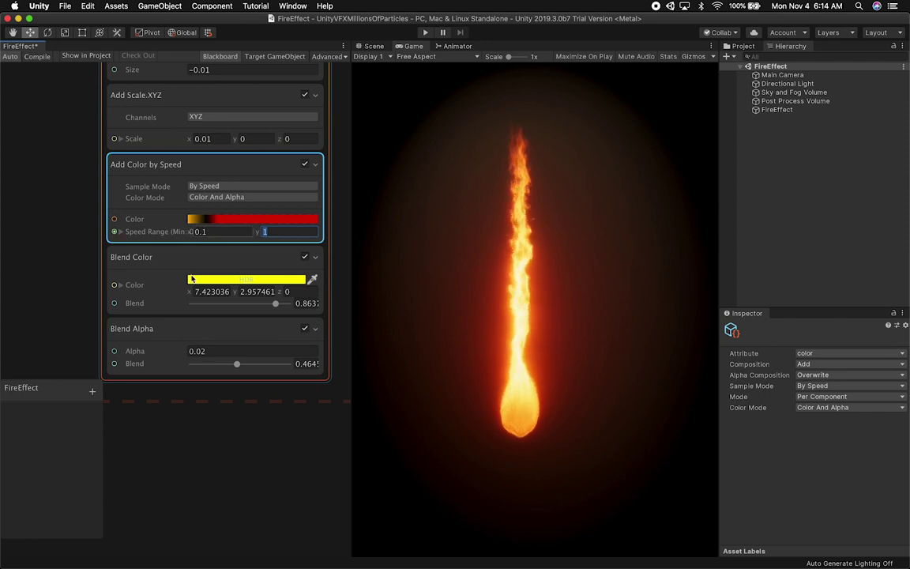
Step: Try a Blend value of 1 in the Blend Color block, and undo the change
middle_click_drag(63, 310, 61, 265)
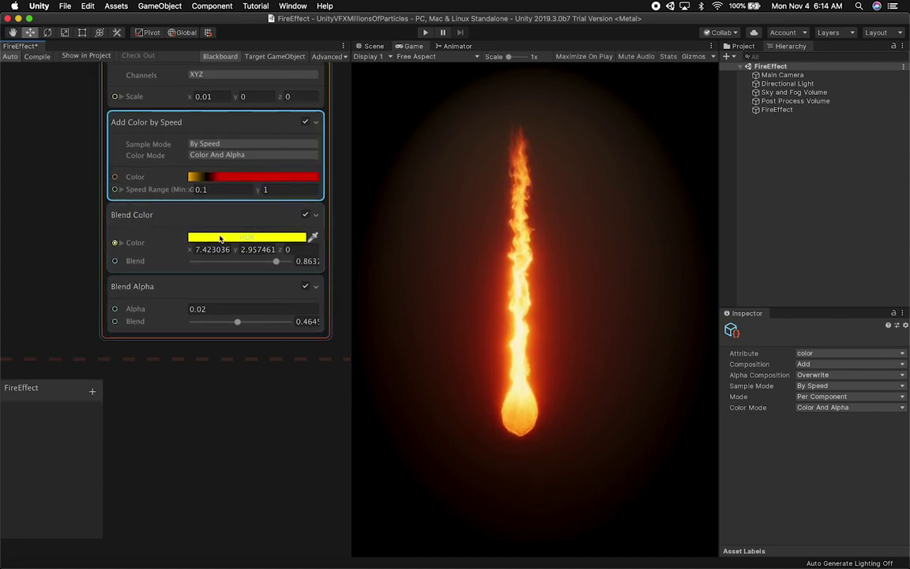
left_click_drag(276, 261, 316, 257)
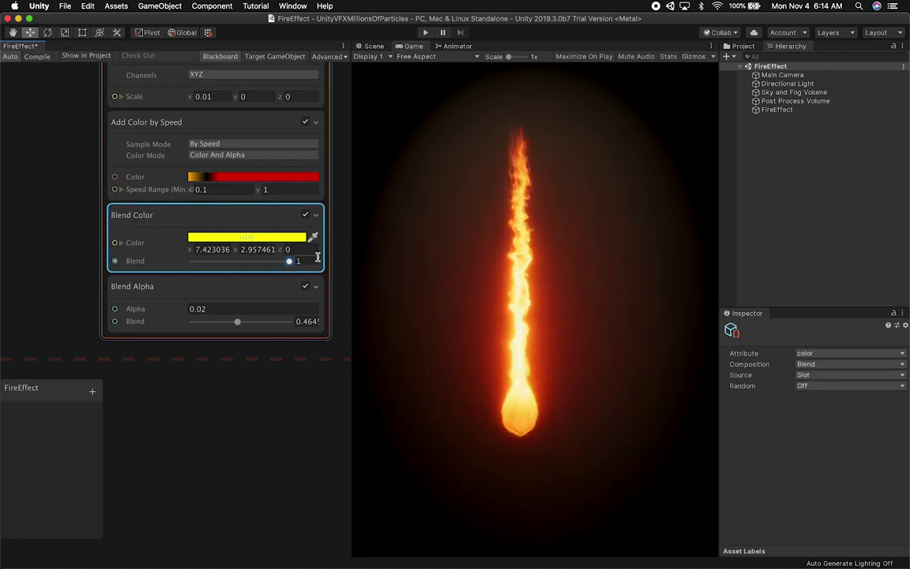
key("super+z")
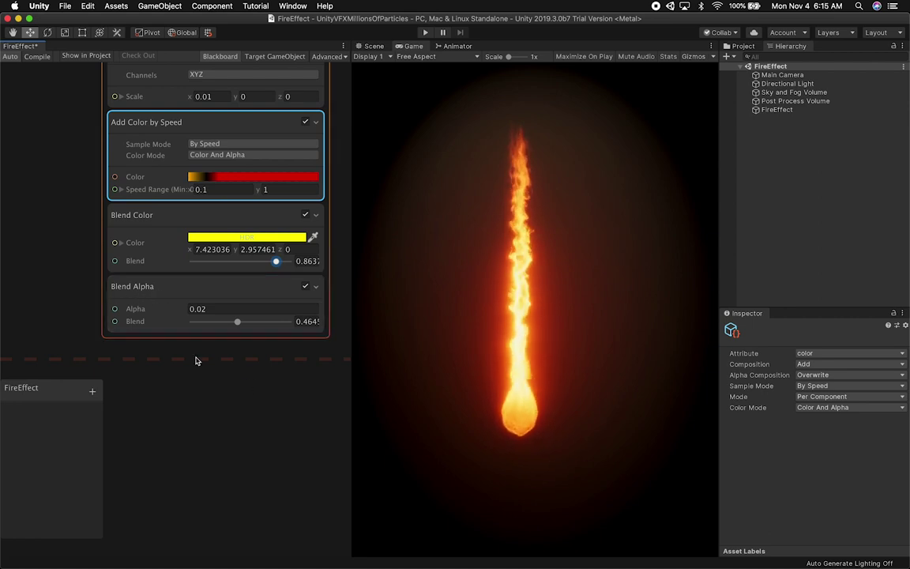
Step: Show the Post Process Volume's settings, and turn its Vignette override off and back on
scroll(198, 361, "down", 5)
left_click_drag(277, 345, 278, 494, "alt")
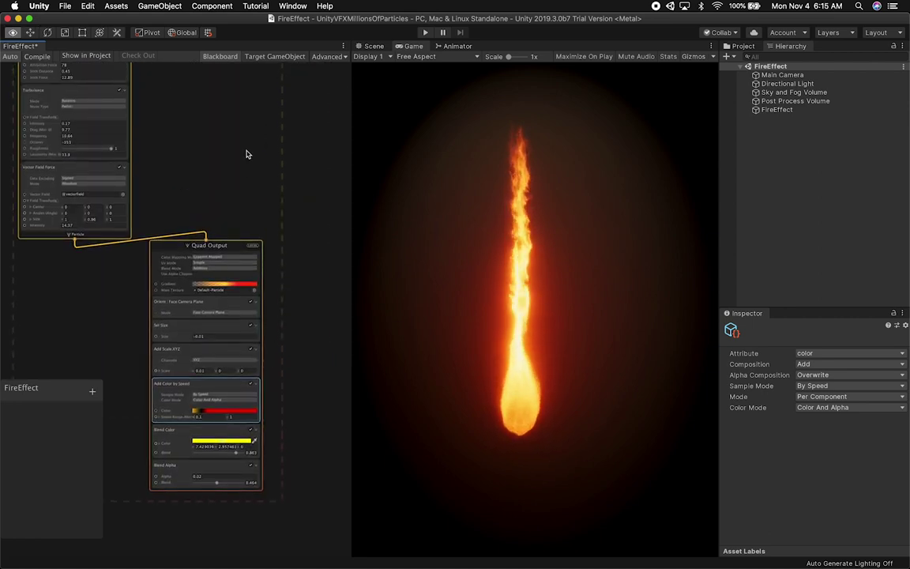
scroll(247, 151, "up", 5)
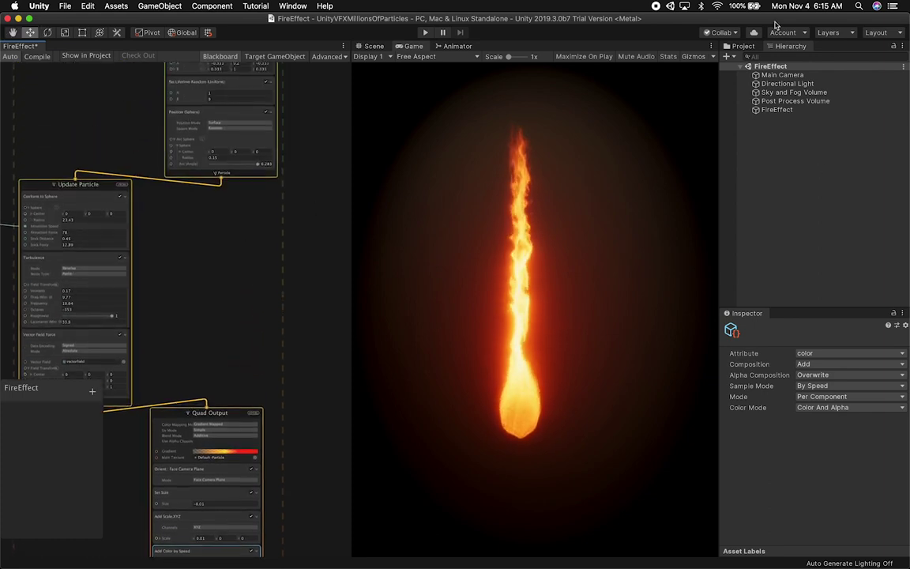
left_click(795, 101)
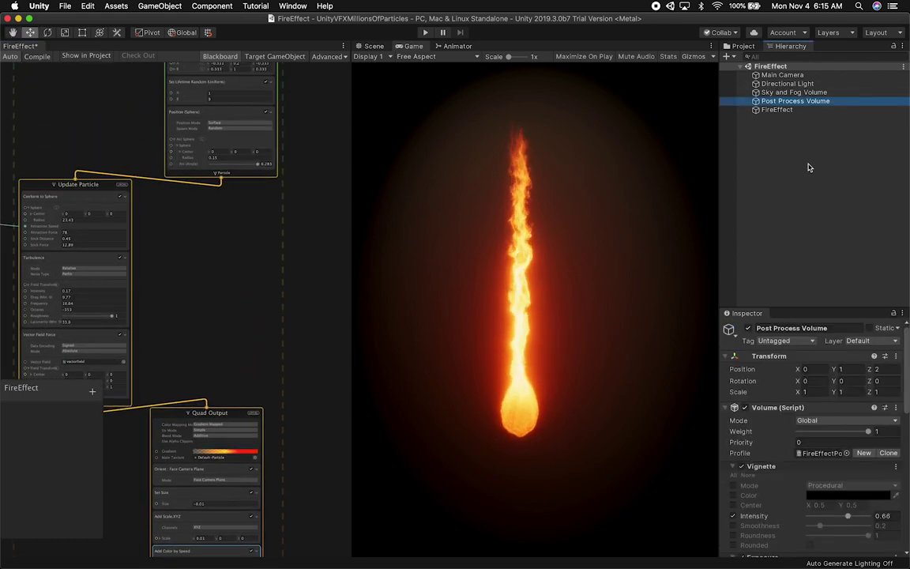
left_click_drag(907, 355, 902, 397)
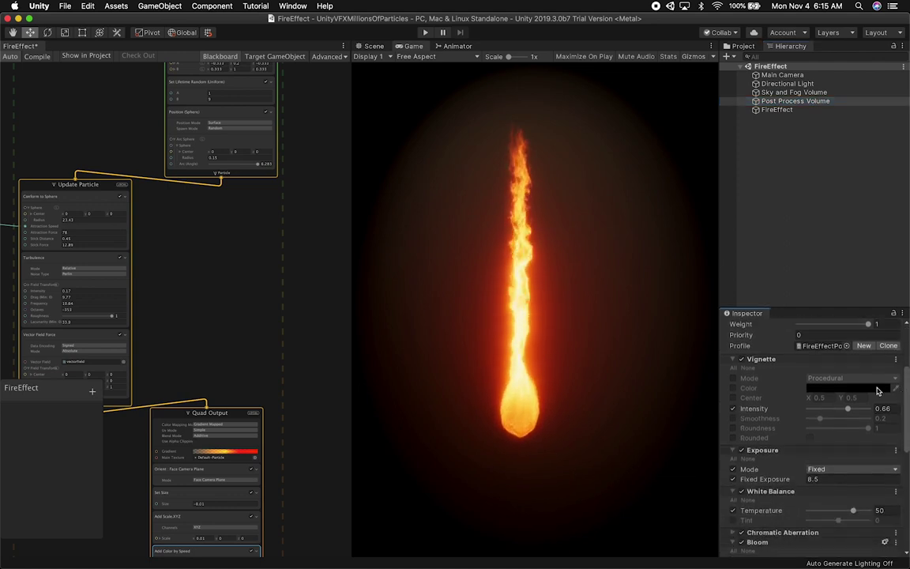
left_click(744, 360)
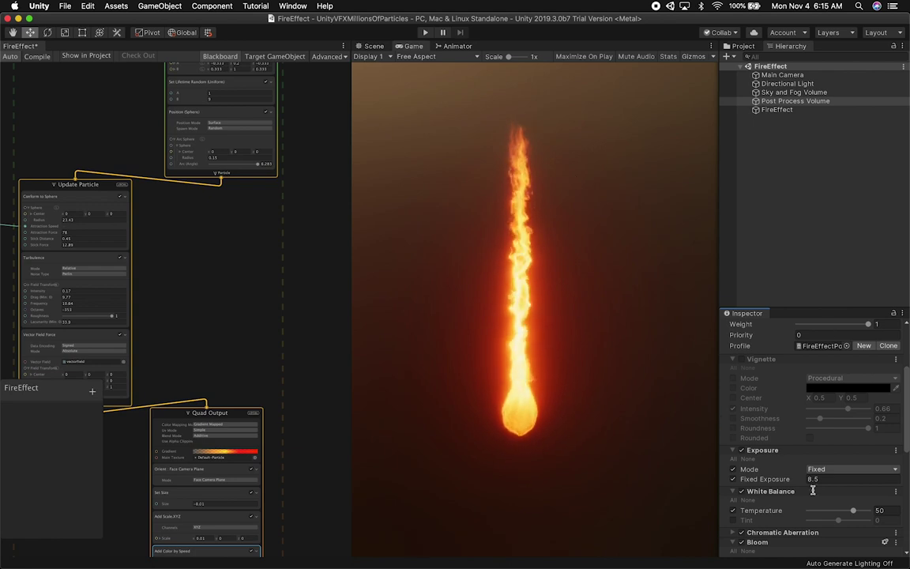
left_click(743, 360)
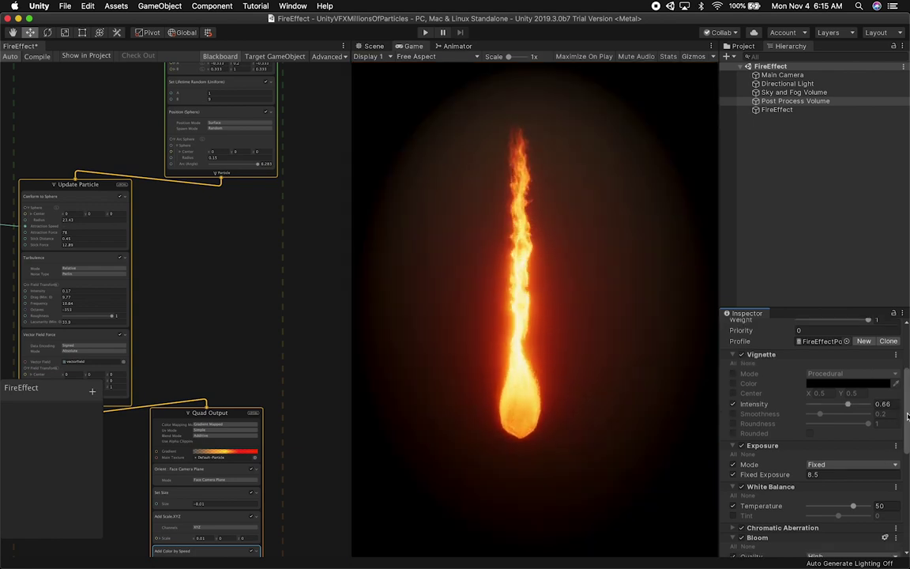
Step: Turn the volume's Exposure override off and back on, and try adjusting its Fixed Exposure value
left_click_drag(907, 403, 907, 447)
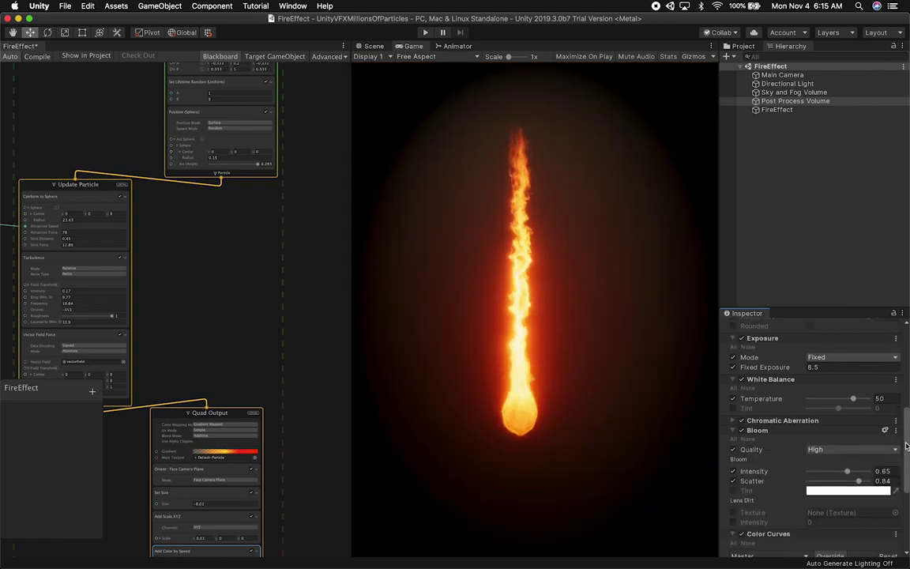
left_click(742, 338)
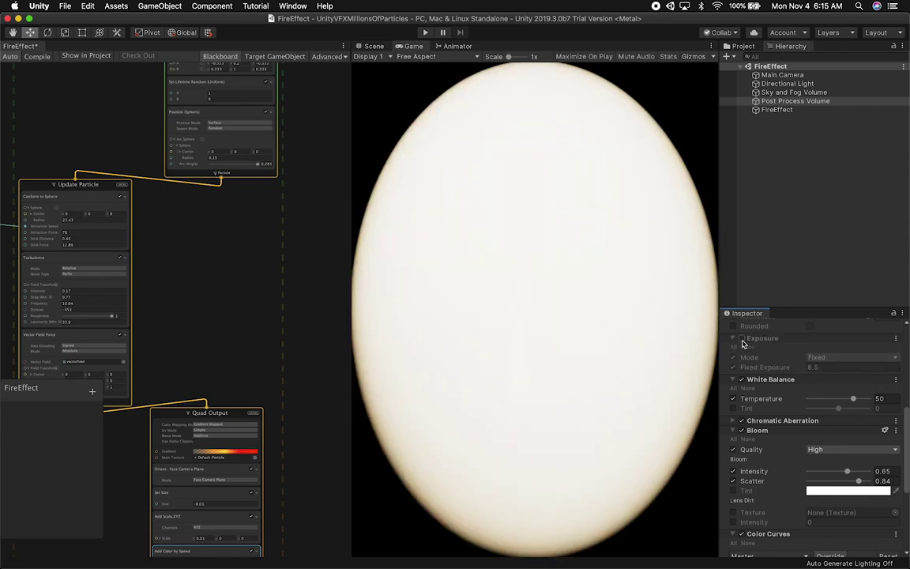
left_click(742, 339)
left_click_drag(765, 368, 811, 371)
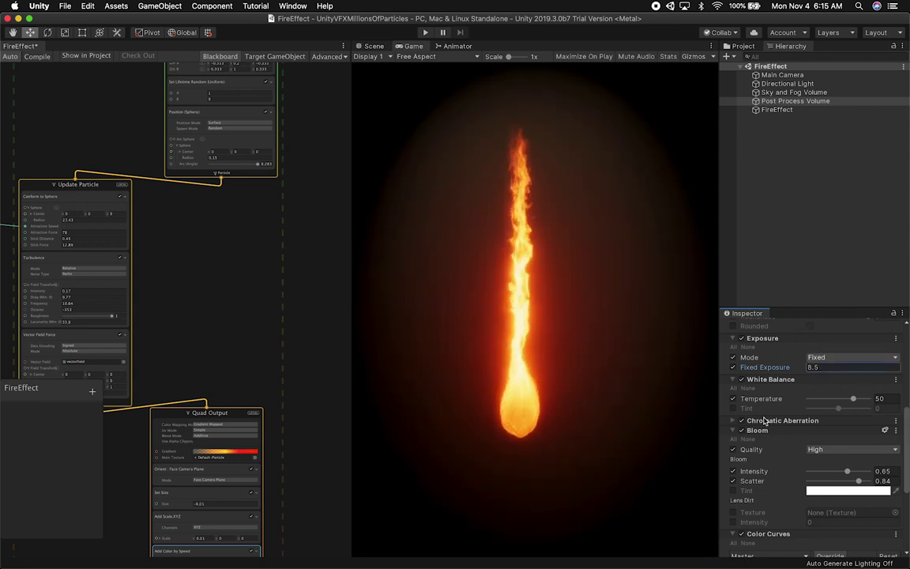
Step: Try a Bloom intensity of 0 on the Post Process Volume, and undo the change
left_click_drag(908, 434, 908, 466)
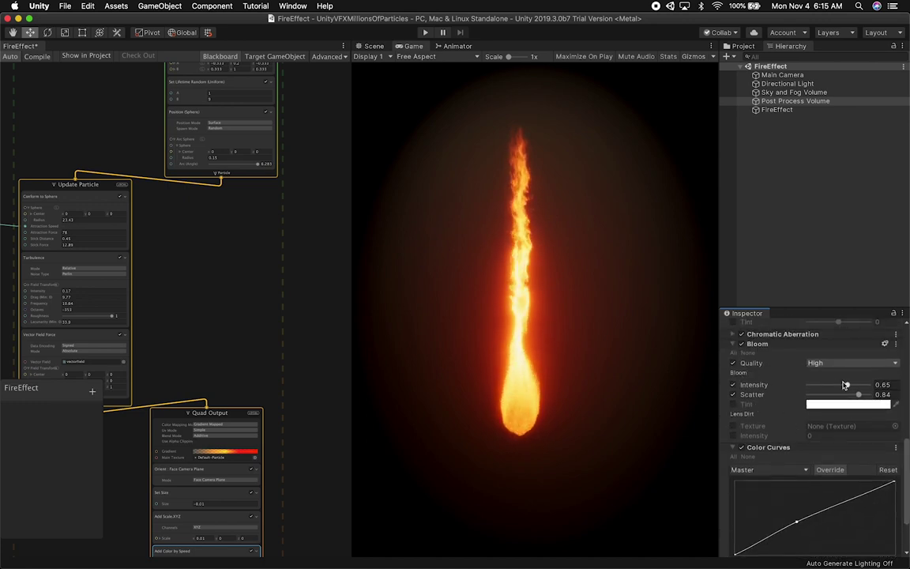
left_click_drag(845, 385, 793, 393)
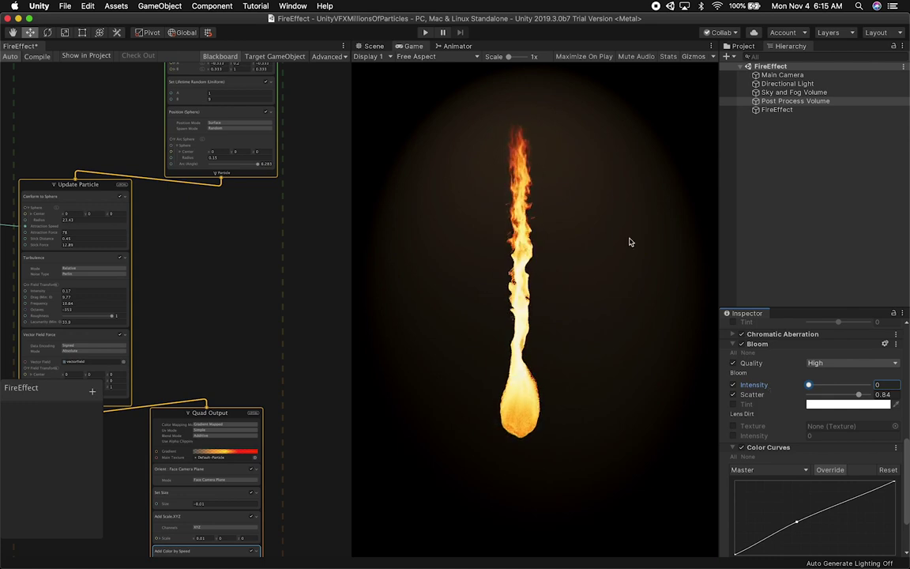
key("super+z")
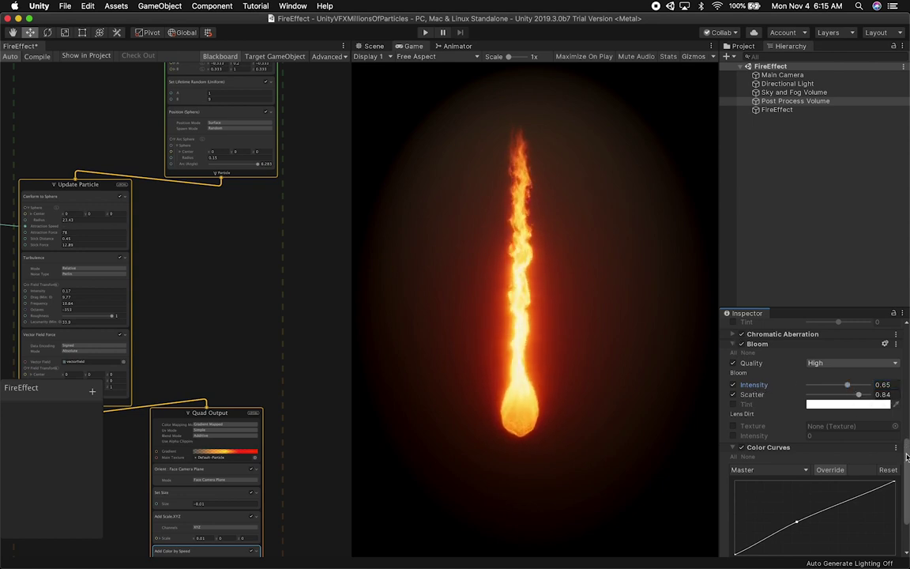
Step: Try lowering the middle point of the Master color curve to about 0.402, 0.321, and undo the change
left_click_drag(907, 457, 907, 487)
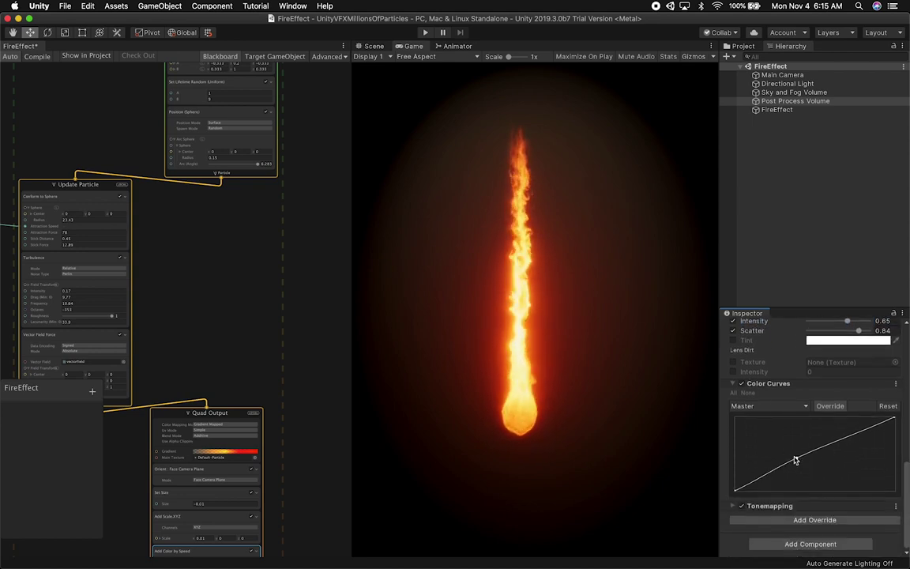
mouse_move(797, 460)
left_mouse_down()
mouse_move(803, 431)
mouse_move(800, 471)
left_mouse_up()
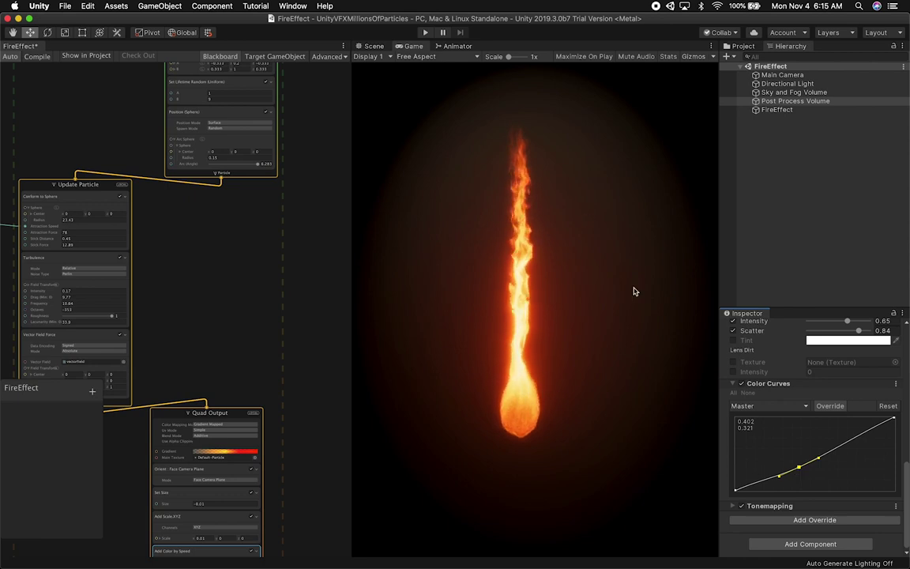
key("super+z")
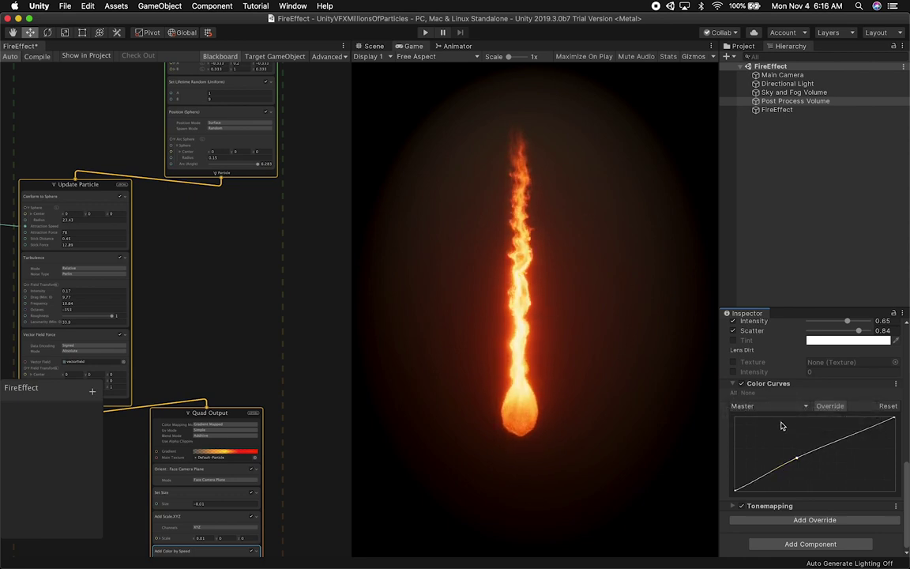
scroll(907, 487, "up", 15)
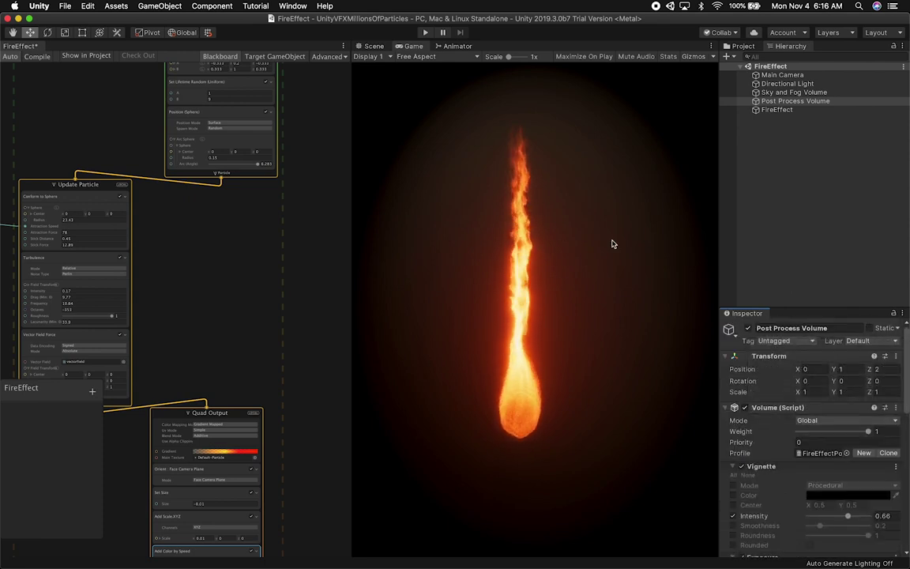
Step: Open the FireCollisionsEffect graph from the VisualEffects folder, and return to the scene's object hierarchy
left_click(743, 46)
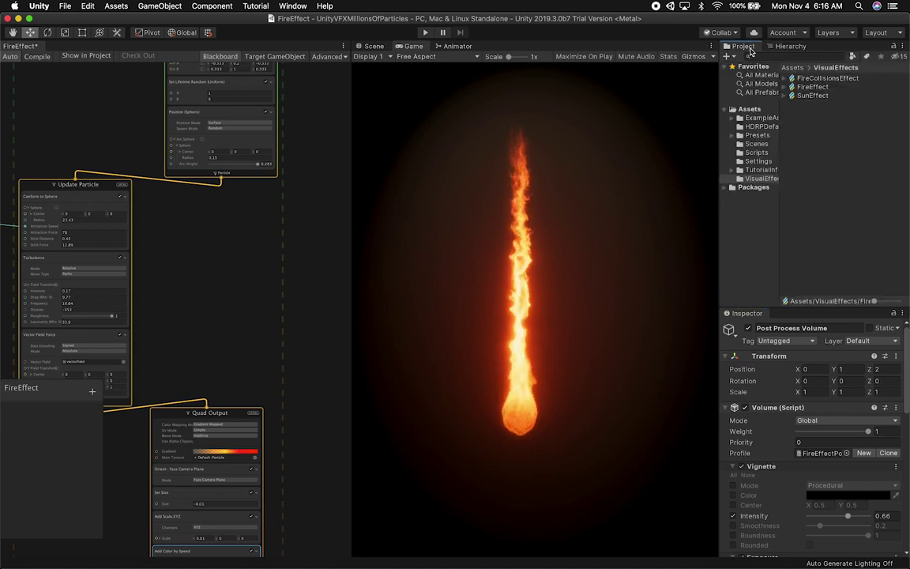
left_click(810, 80)
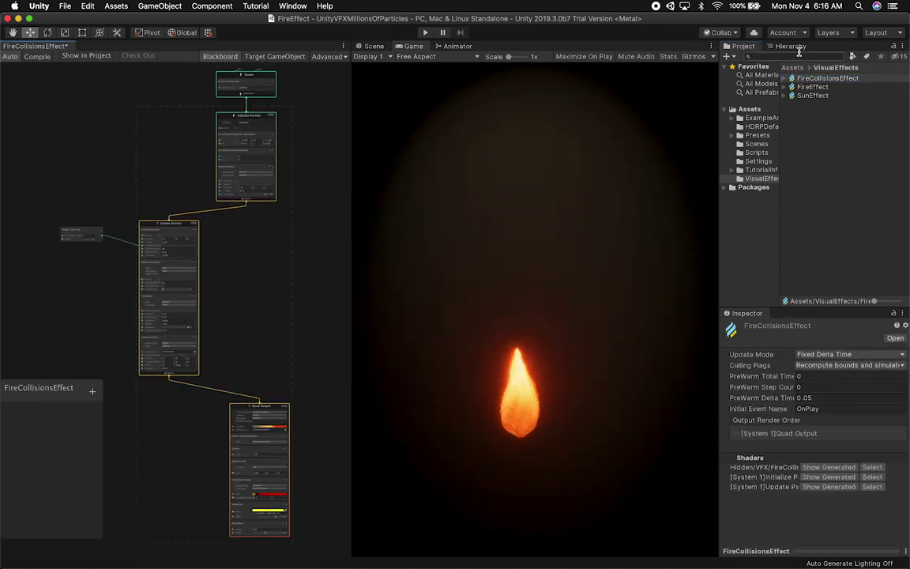
left_click(790, 47)
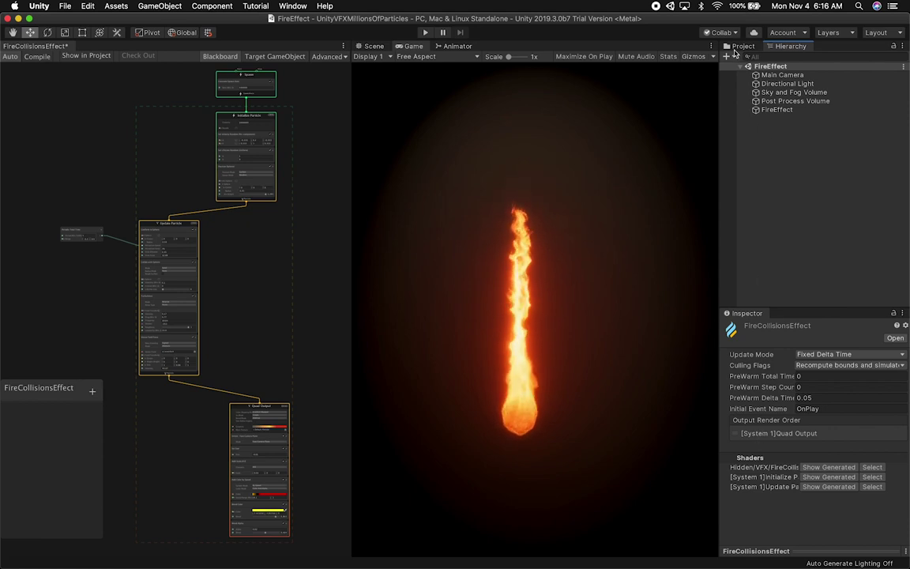
Step: Open the FireCollisionsEffect scene from the project's Scenes folder
left_click(741, 47)
left_click(755, 144)
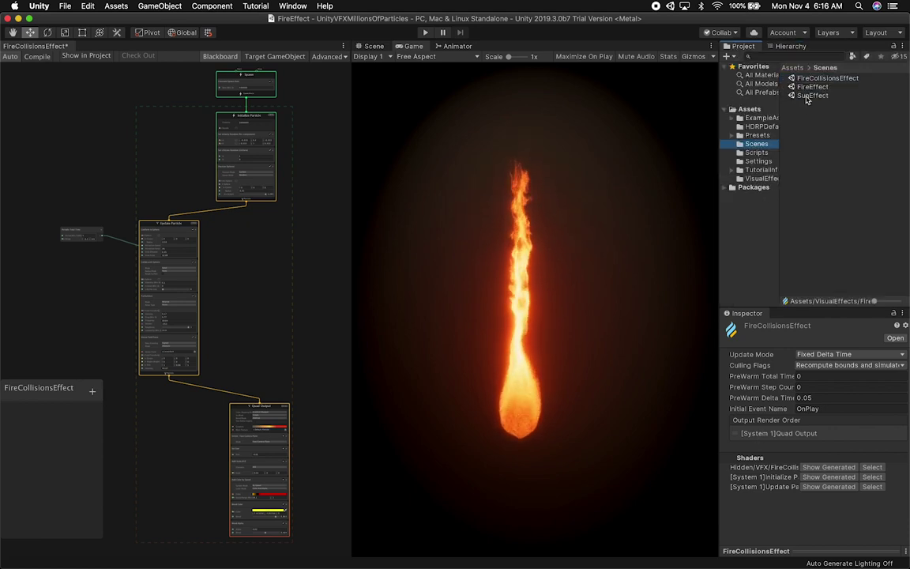
double_click(818, 79)
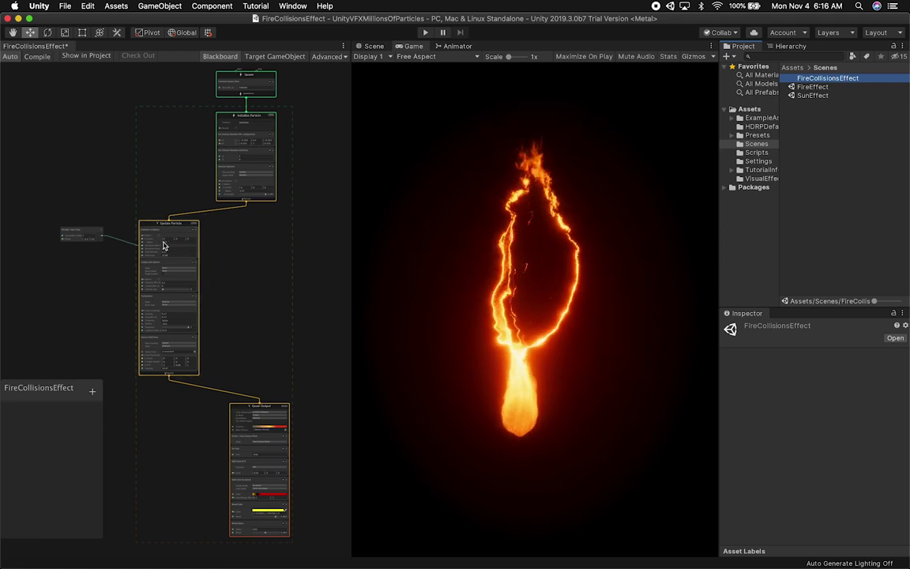
Step: Bring the graph's Update Particle context into close view and show the fire effect in the Scene view
scroll(210, 282, "up", 5)
left_click_drag(219, 327, 314, 277, "alt")
left_click_drag(90, 235, 69, 262, "alt")
scroll(113, 272, "up", 2)
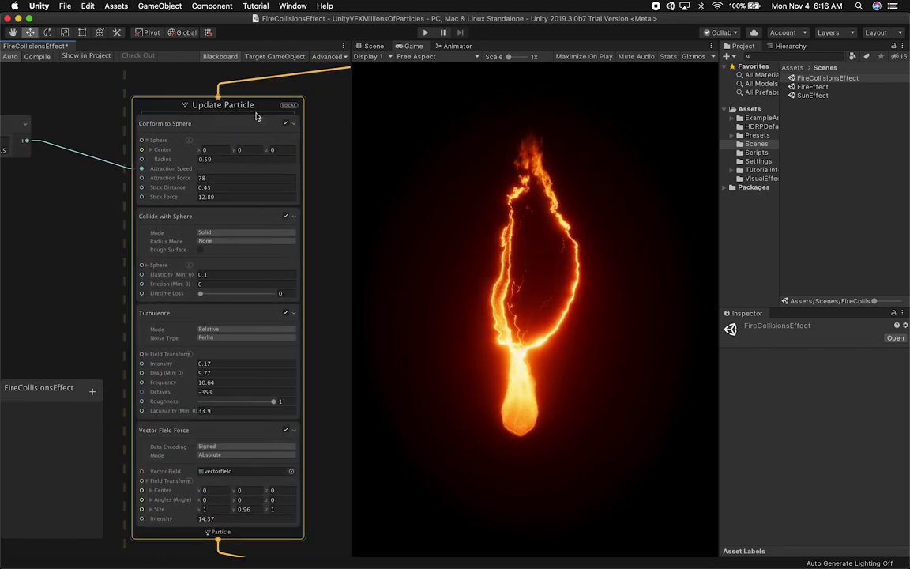
left_click(374, 46)
left_click_drag(552, 250, 463, 253, "alt")
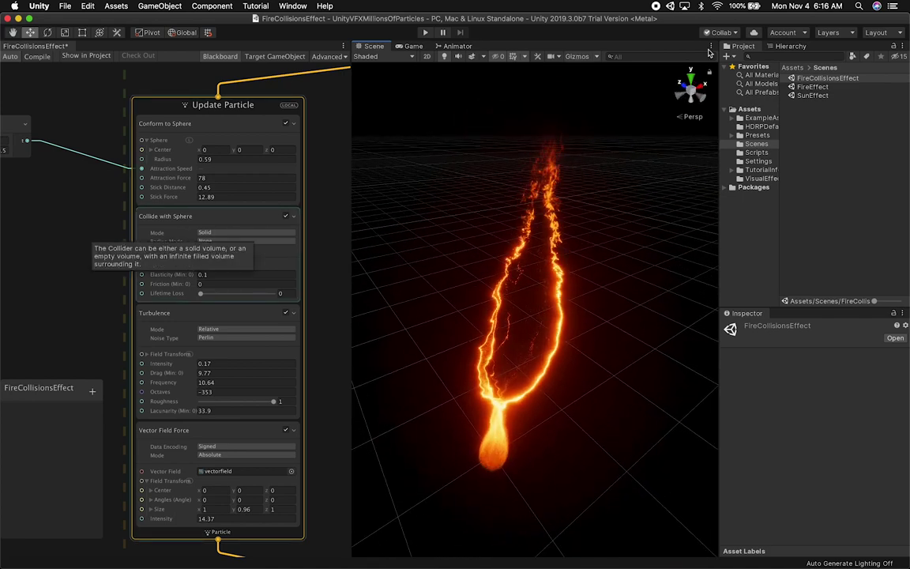
Step: Attach the FireCollisionsEffect object as the graph's target game object and display the gizmo of the Collide with Sphere block
left_click(789, 47)
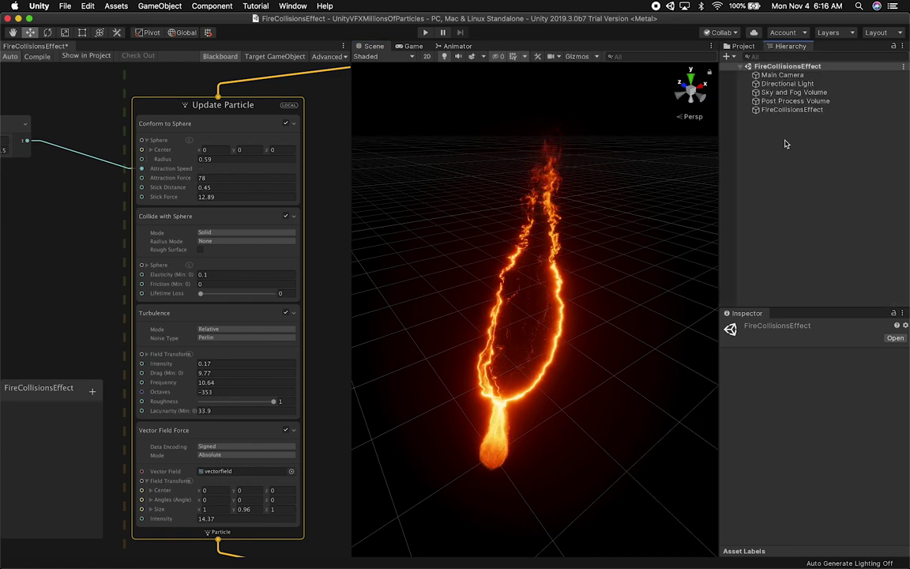
left_click(770, 111)
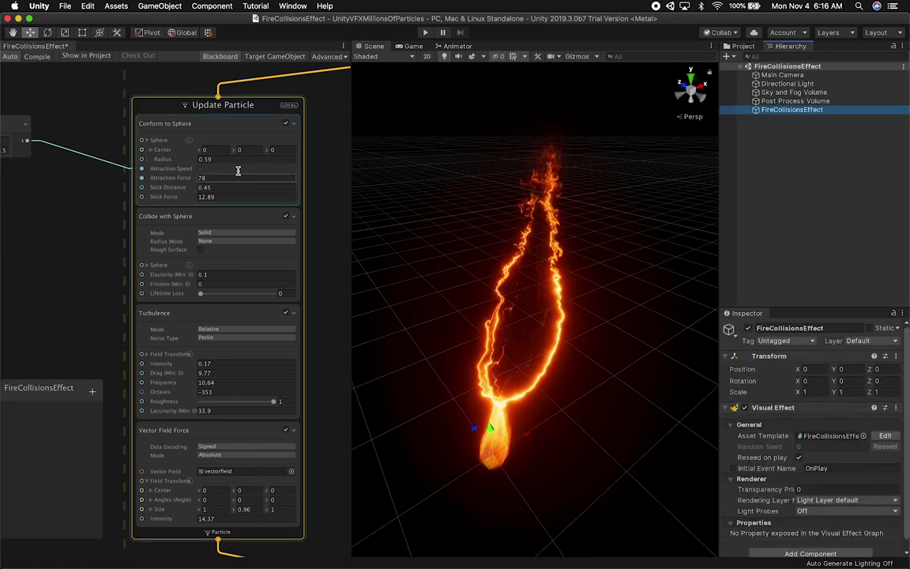
left_click(274, 56)
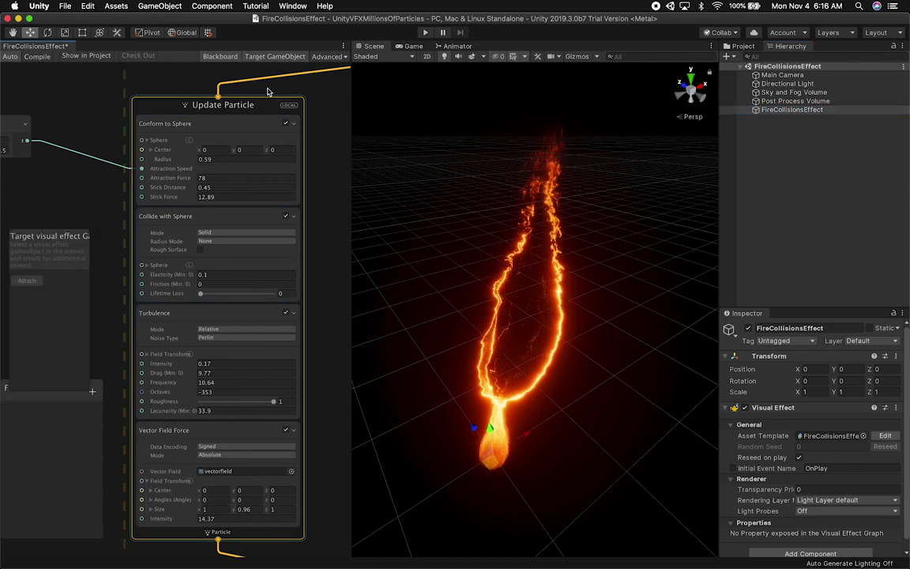
left_click(214, 216)
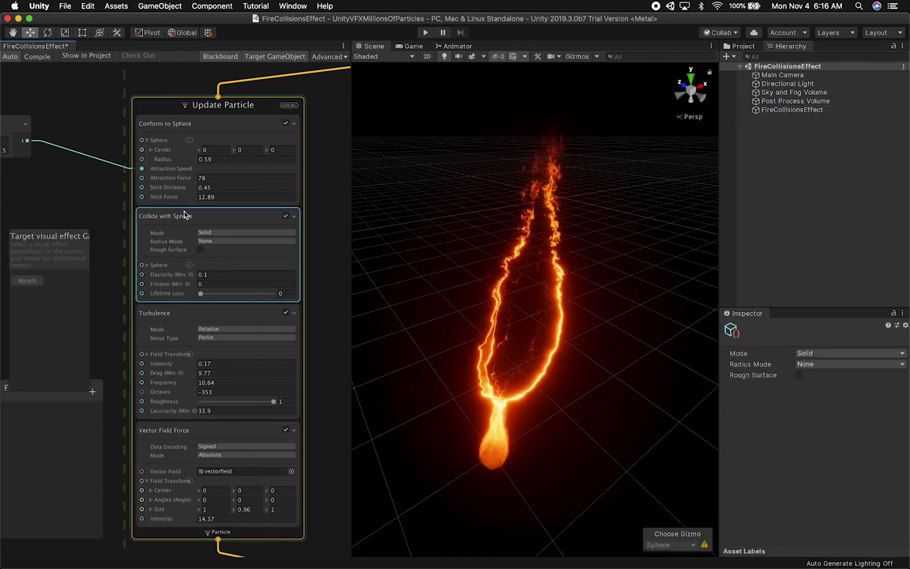
left_click(779, 110)
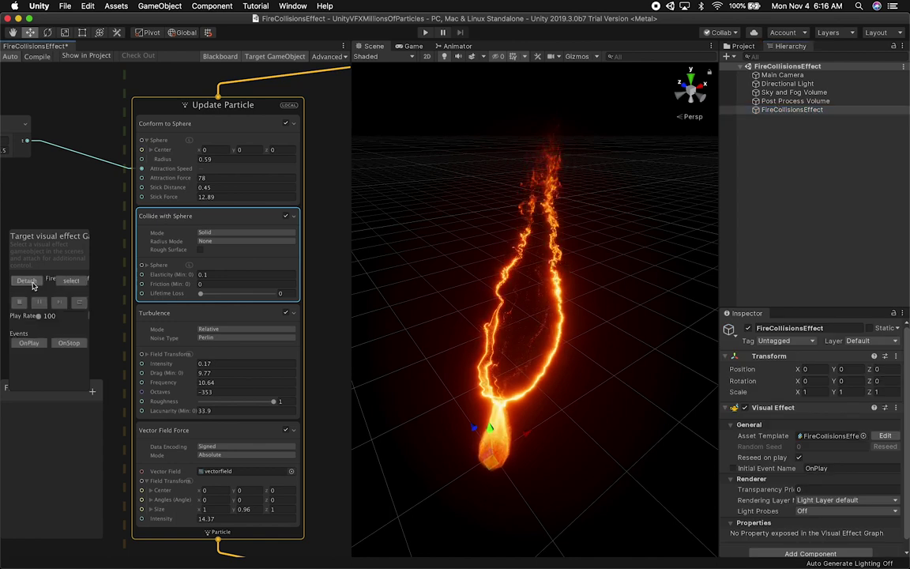
left_click(167, 224)
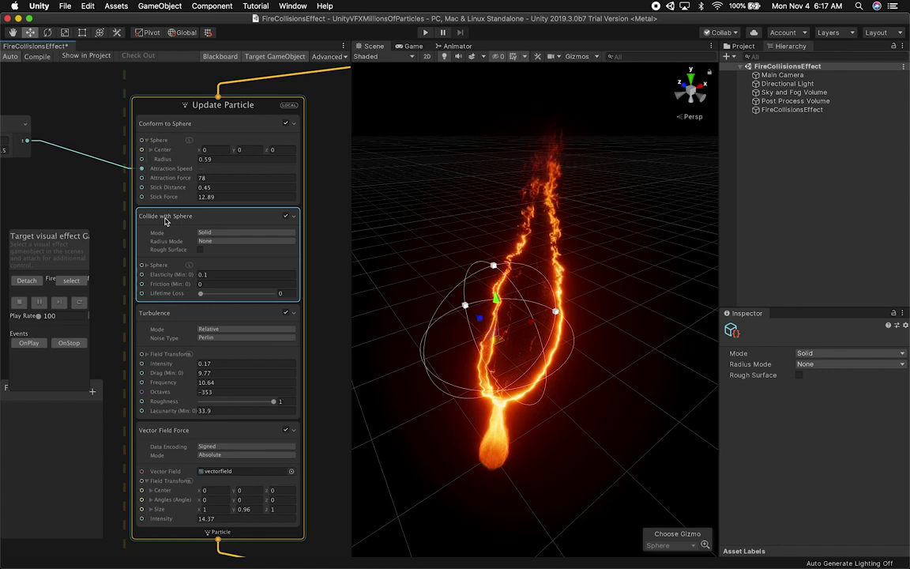
Step: Try moving the collision sphere along its axes through the flame, and undo the move
scroll(533, 326, "up", 3)
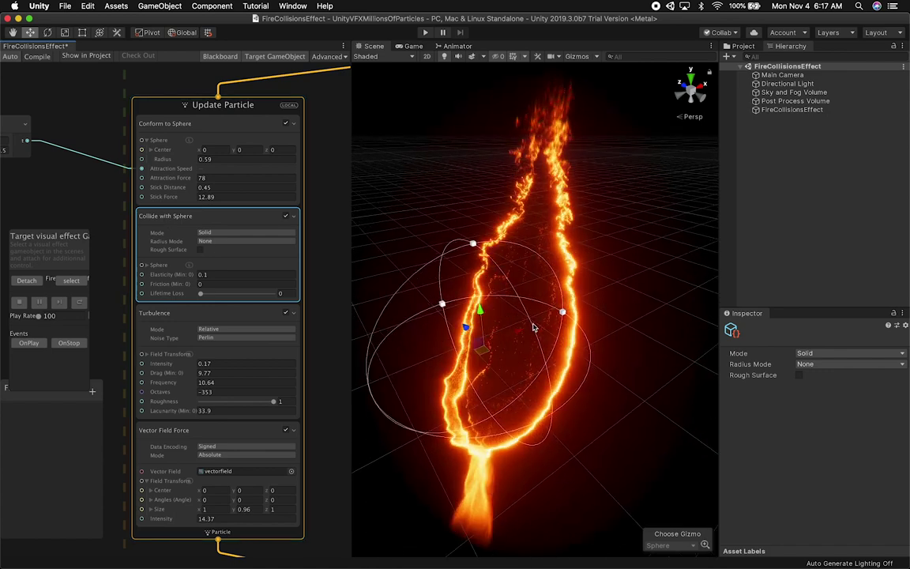
scroll(534, 327, "down", 2)
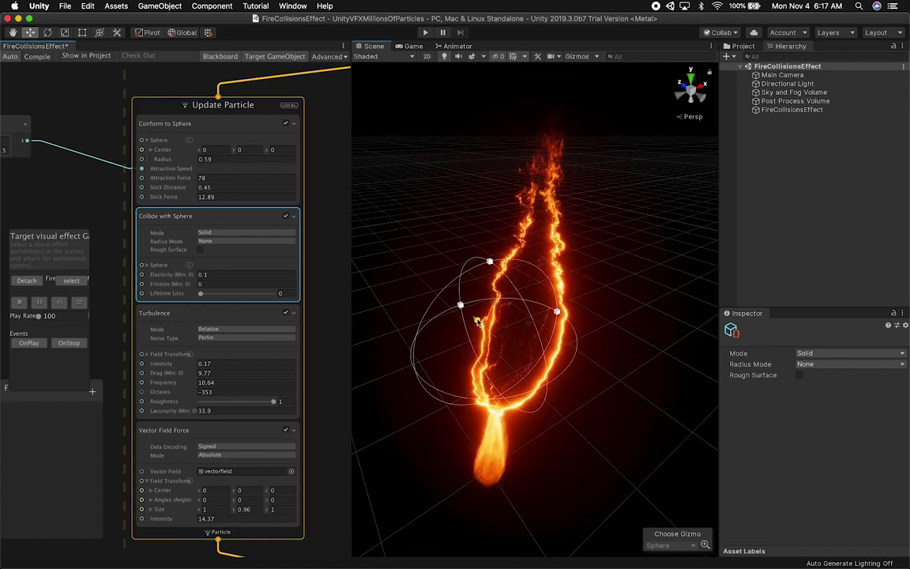
left_click_drag(486, 329, 445, 271)
left_click_drag(509, 327, 560, 374)
key("super+z")
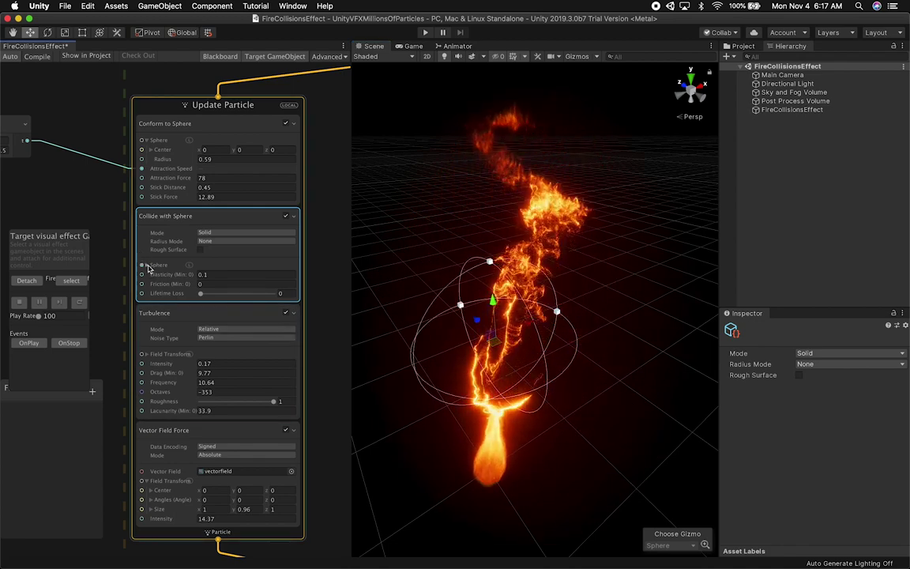
Step: Expand the Sphere properties of the Collide with Sphere block and try moving the sphere in the scene
left_click(146, 266)
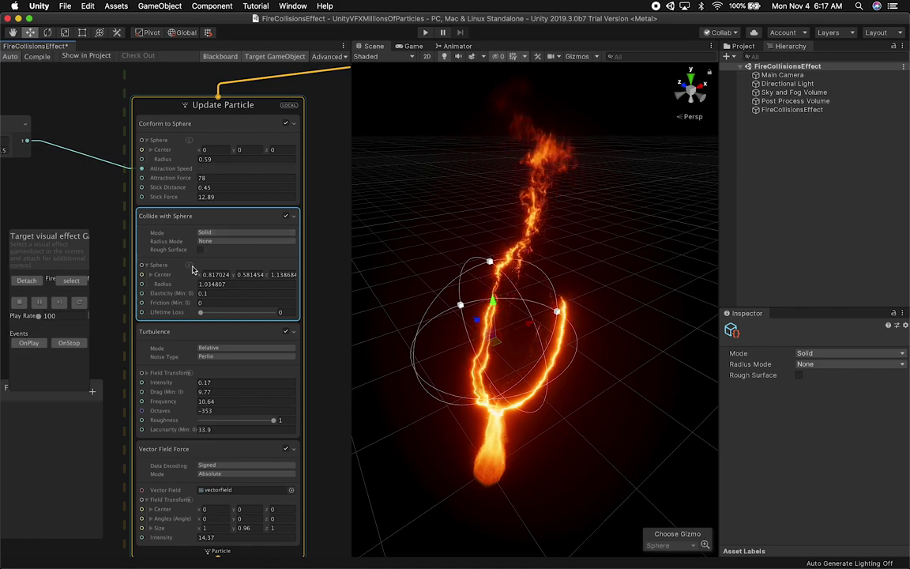
left_click_drag(503, 342, 540, 372)
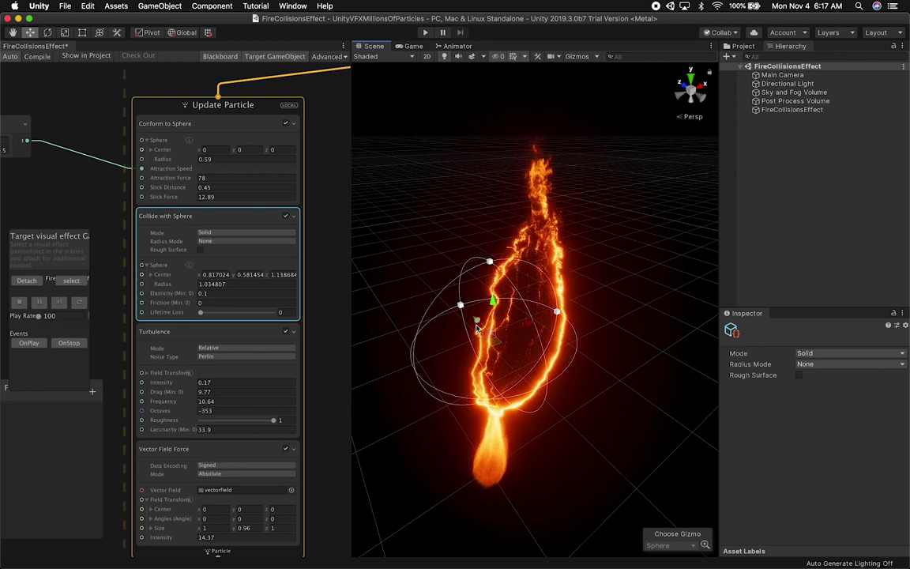
scroll(484, 328, "up", 3)
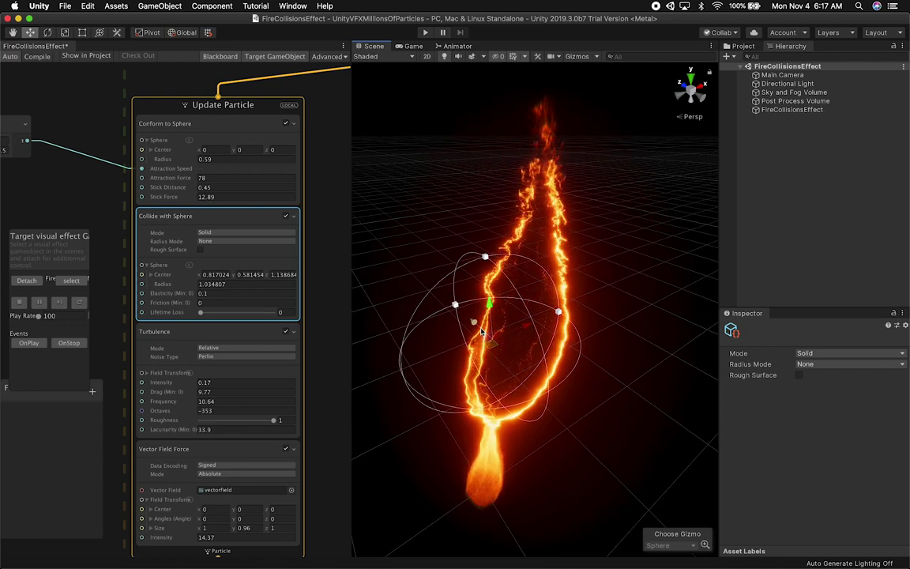
middle_click_drag(514, 367, 535, 353)
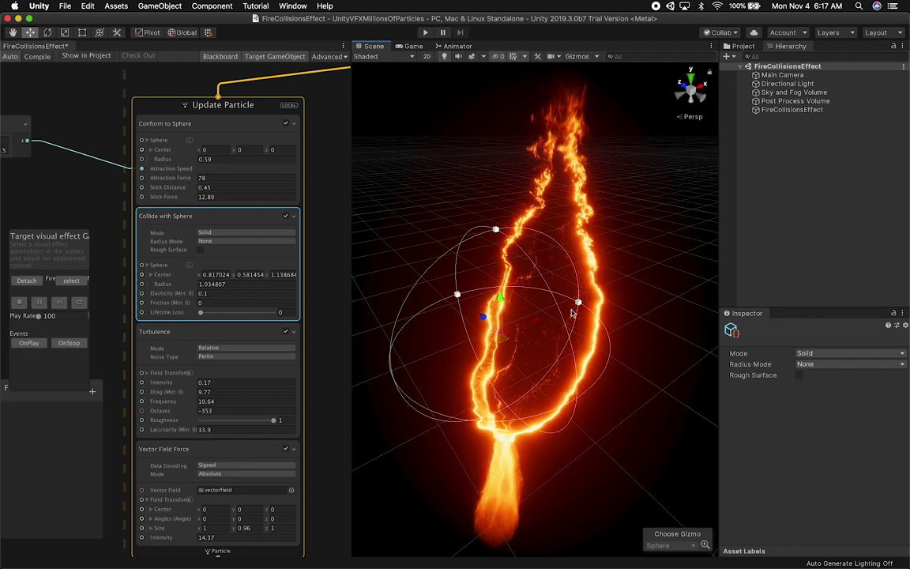
Step: Shrink the collision sphere to a radius of about 0.48 and move its center to about 0.16, 0.25, 0.12
mouse_move(578, 302)
left_mouse_down()
mouse_move(556, 325)
mouse_move(534, 318)
mouse_move(590, 297)
left_mouse_up()
middle_click_drag(625, 354, 626, 264)
left_click_drag(452, 226, 542, 294)
left_click_drag(594, 274, 549, 291)
left_click_drag(490, 272, 482, 339)
left_click_drag(563, 310, 545, 201, "alt")
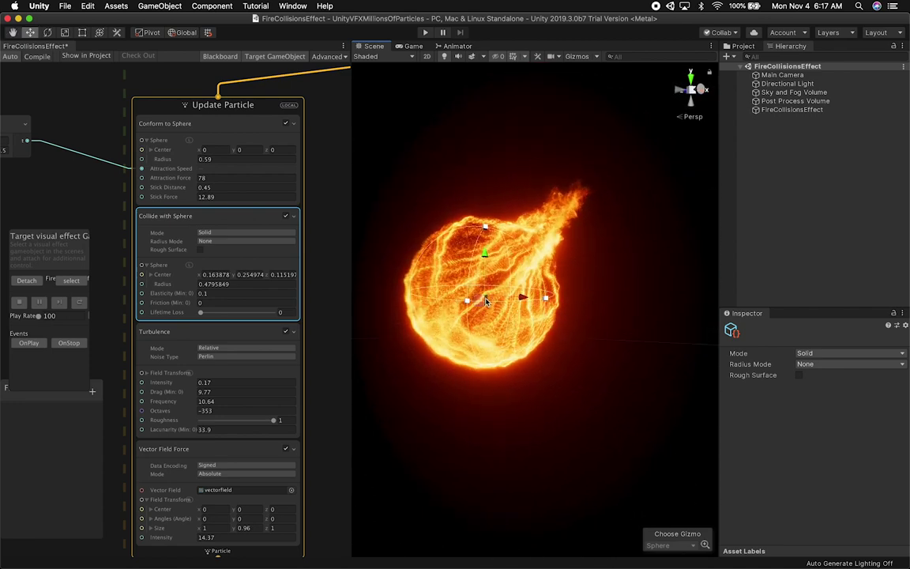
Step: Shrink the collision sphere to a radius of about 0.23 and move its center to about 0.05, -0.09, 0.12
left_click_drag(485, 228, 486, 297)
left_click_drag(524, 334, 508, 335)
left_click_drag(552, 384, 553, 405, "alt")
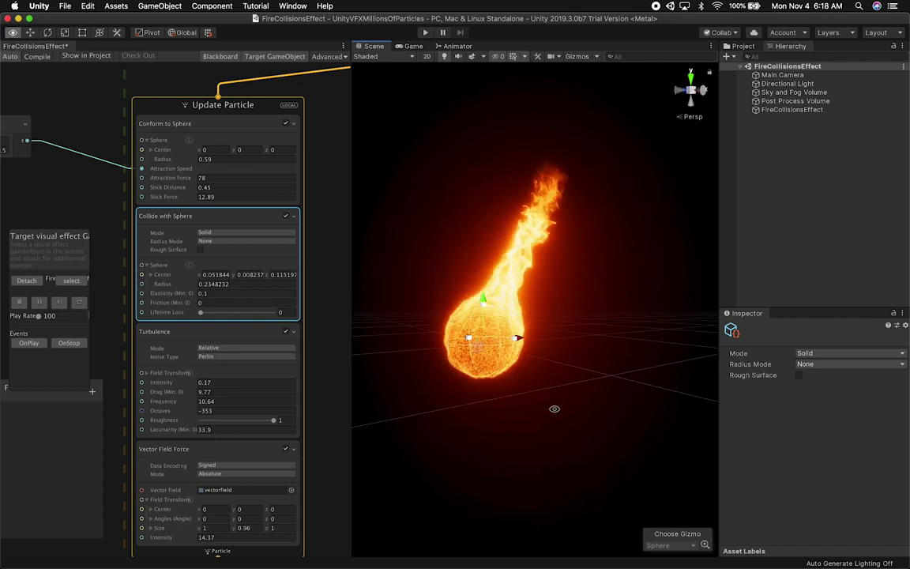
left_click_drag(476, 301, 480, 299)
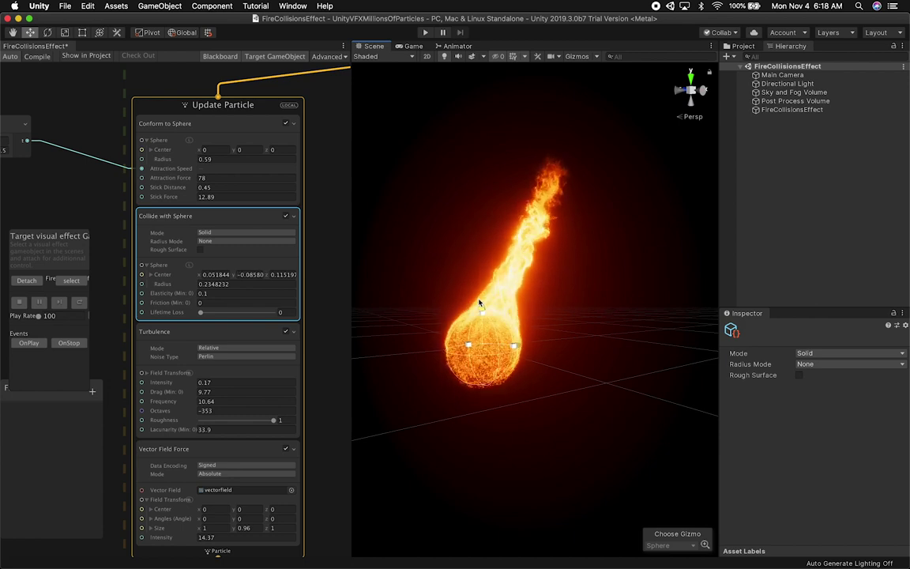
Step: Undo the series of collision sphere moves and resizes, including the expansion of its Sphere properties
key("super+z")
key("super+z")
key("super+z")
key("super+z")
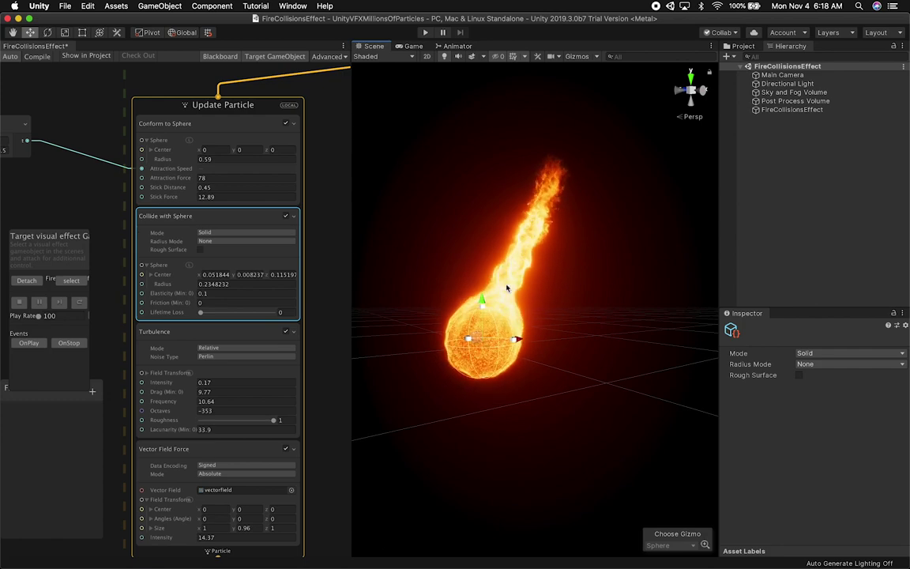
key("super+z")
key("super+z")
key("super+z")
key("super+z")
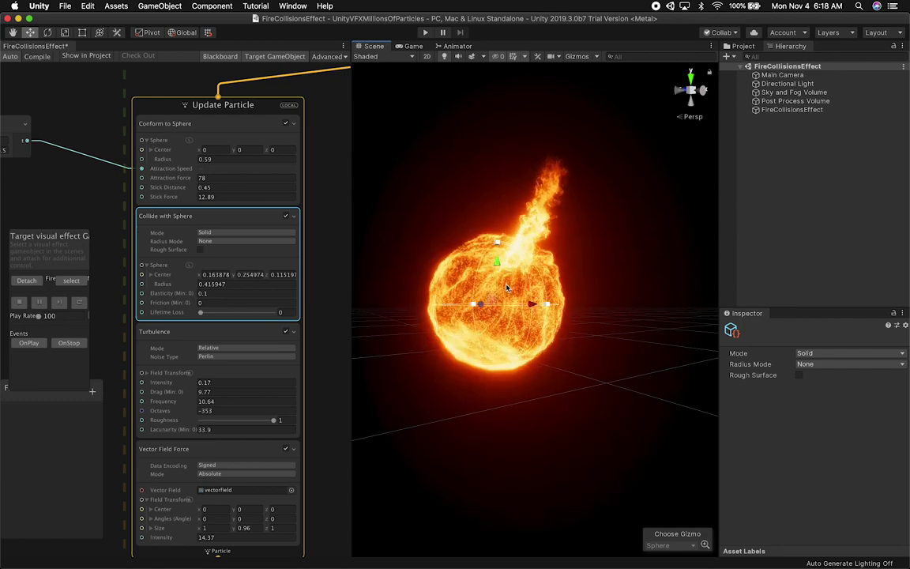
key("super+z")
key("super+z")
key("super+z")
key("super+z")
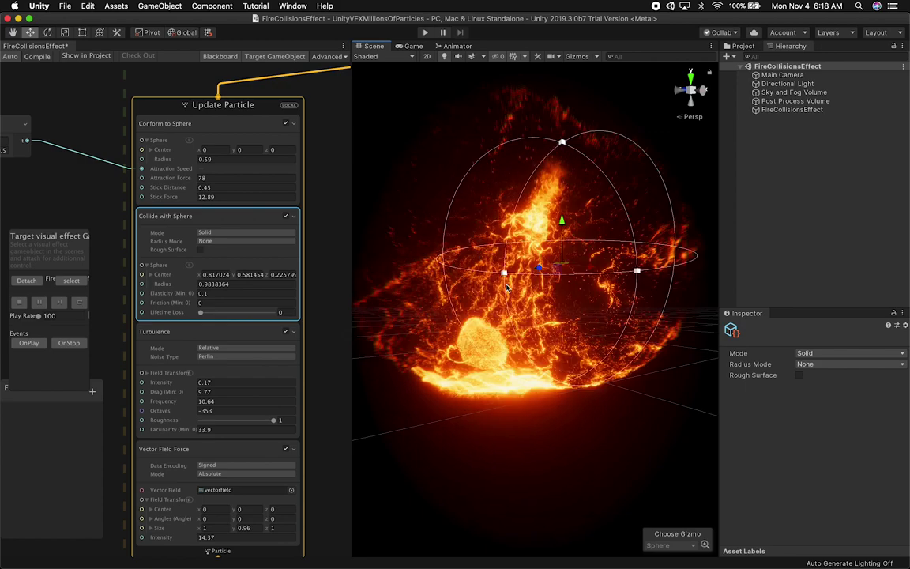
key("super+z")
key("super+z")
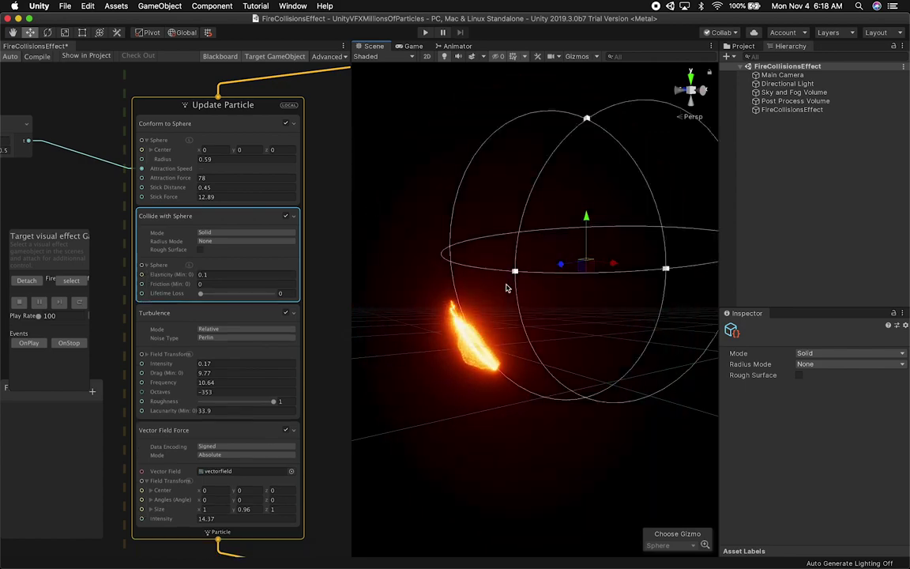
Step: Move the collision sphere directly above the fire's source so that it sits in the flame's path
scroll(584, 329, "down", 4)
left_click_drag(586, 328, 587, 335, "alt")
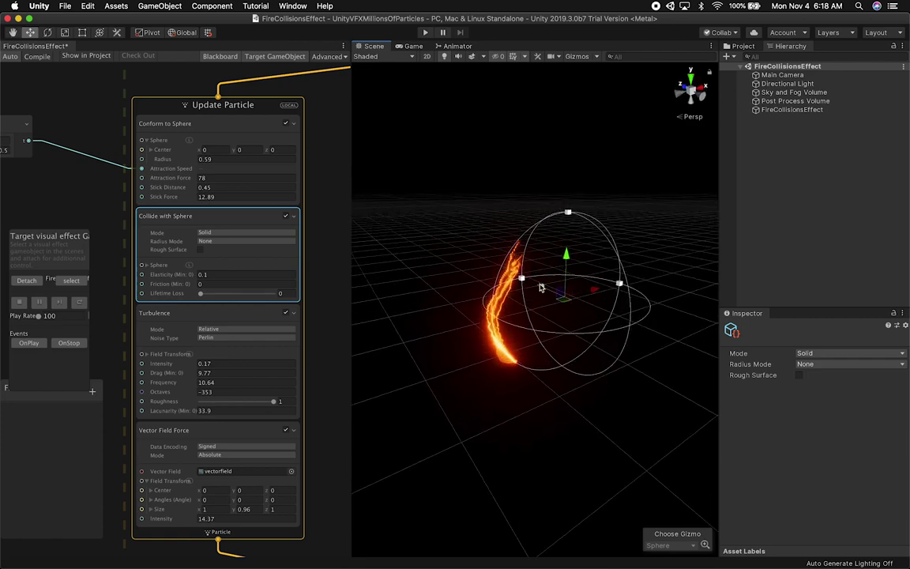
left_click_drag(526, 284, 549, 275)
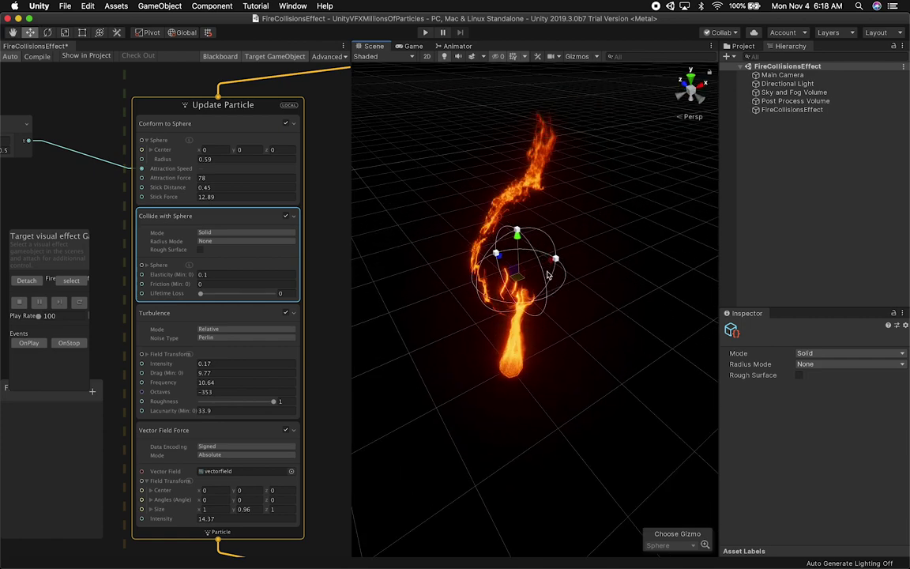
scroll(577, 286, "up", 2)
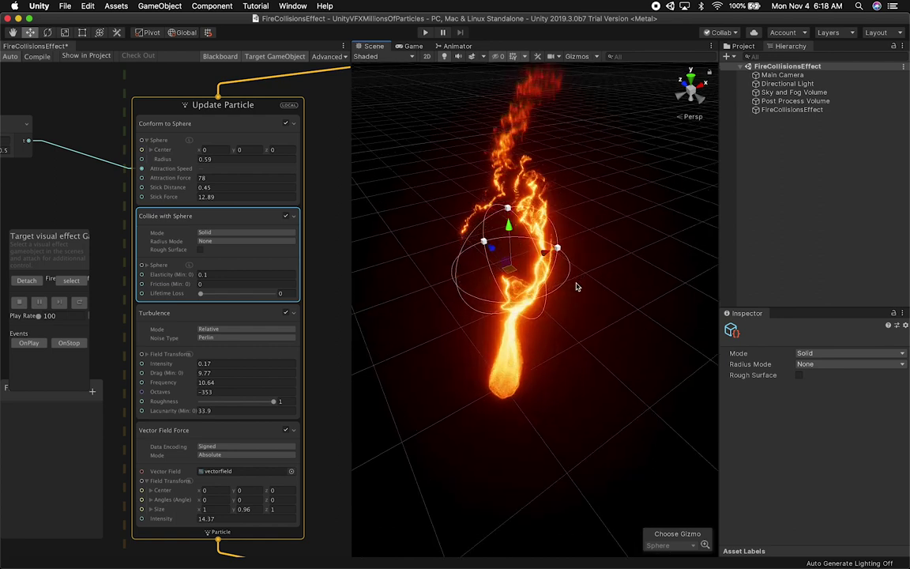